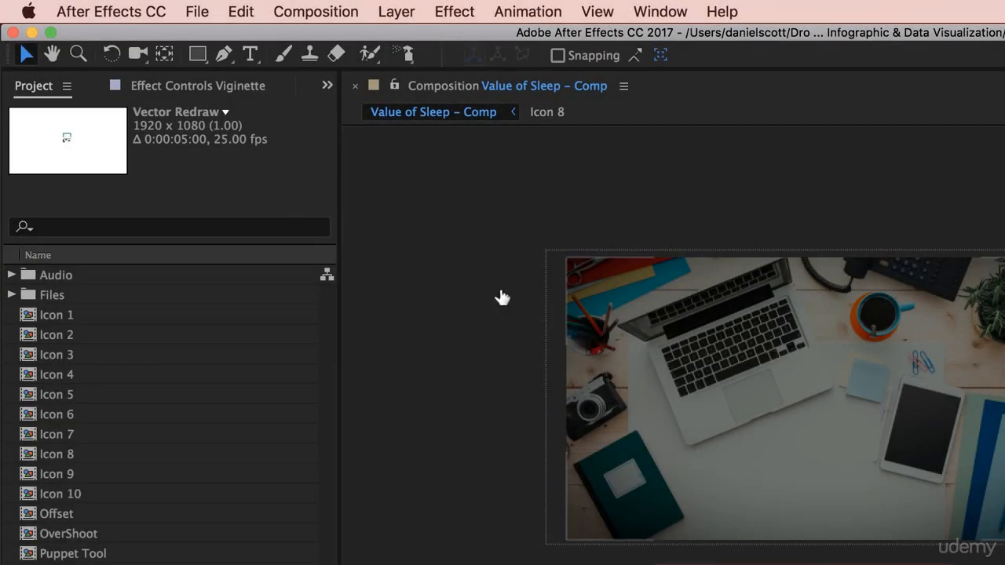
- Create a new One-Node Camera layer using the 50mm preset in the Value of Sleep composition
{"action": "left_click", "coordinate": [400, 13]}
{"action": "mouse_move", "coordinate": [408, 38]}
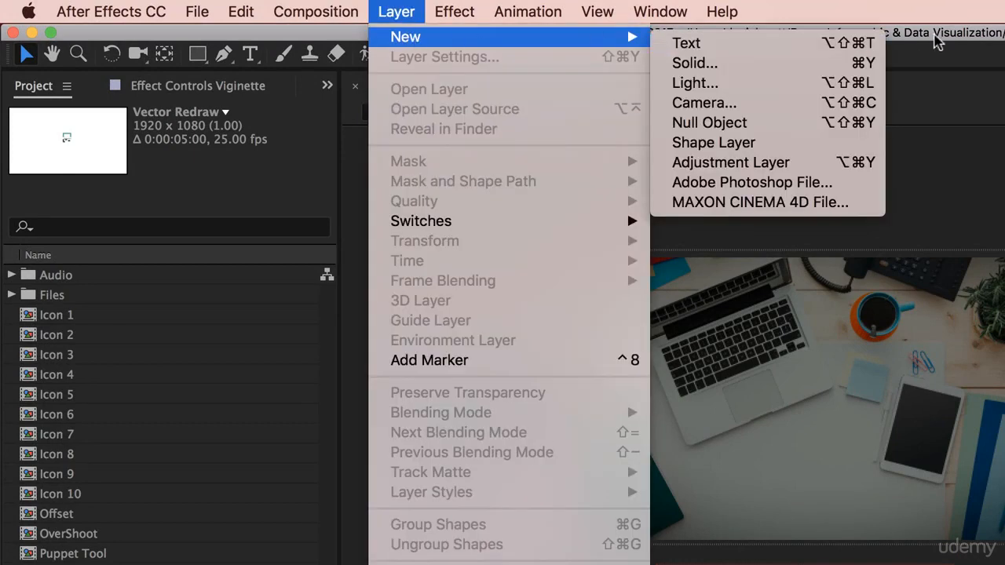
{"action": "left_click", "coordinate": [763, 103]}
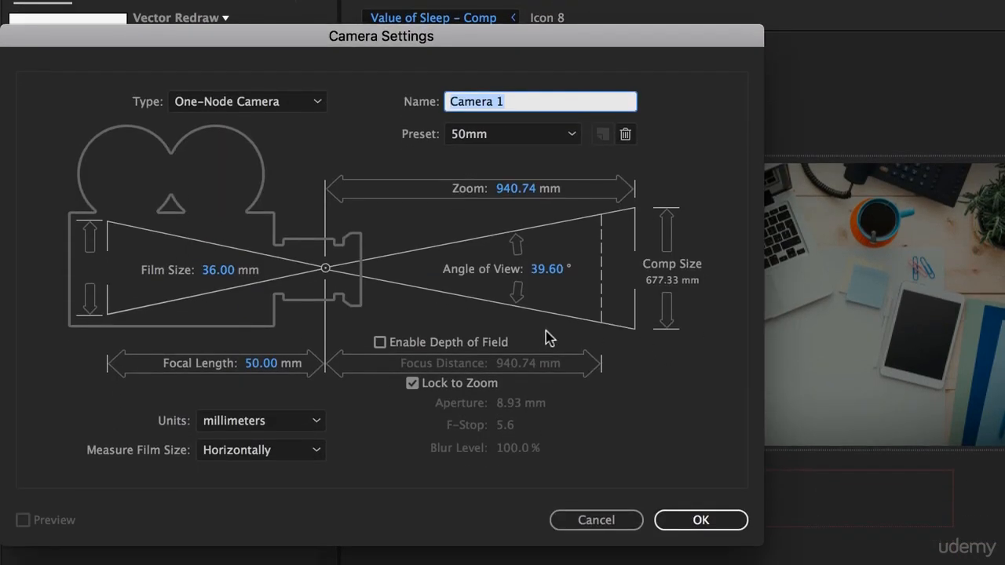
{"action": "left_click", "coordinate": [262, 108]}
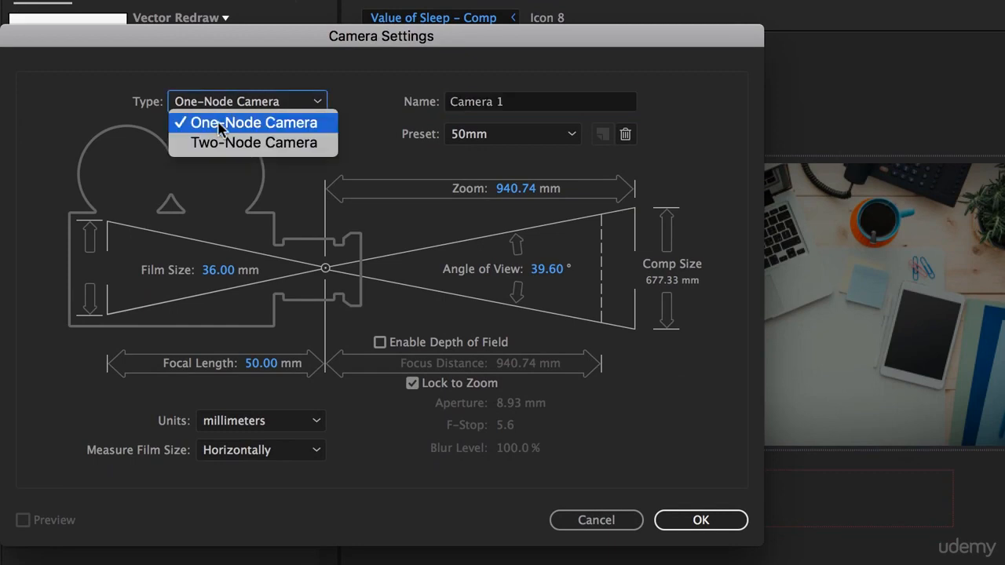
{"action": "left_click", "coordinate": [235, 142]}
{"action": "left_click", "coordinate": [251, 109]}
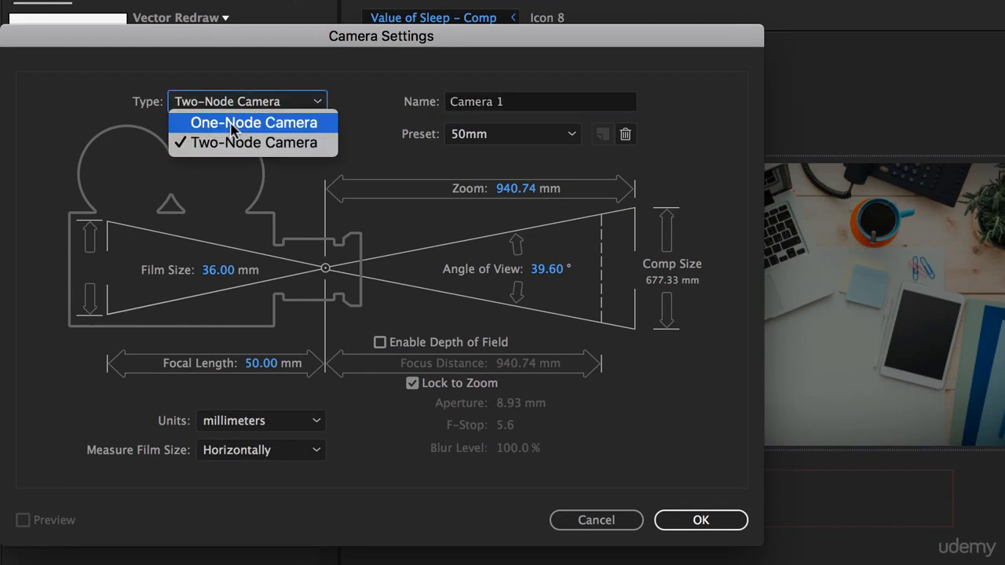
{"action": "left_click", "coordinate": [239, 123]}
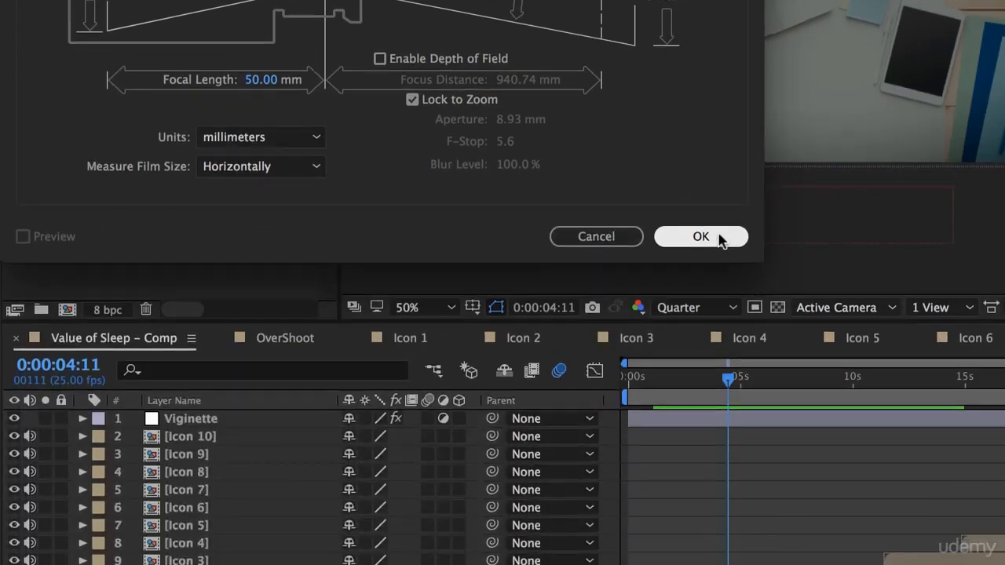
{"action": "left_click", "coordinate": [720, 521]}
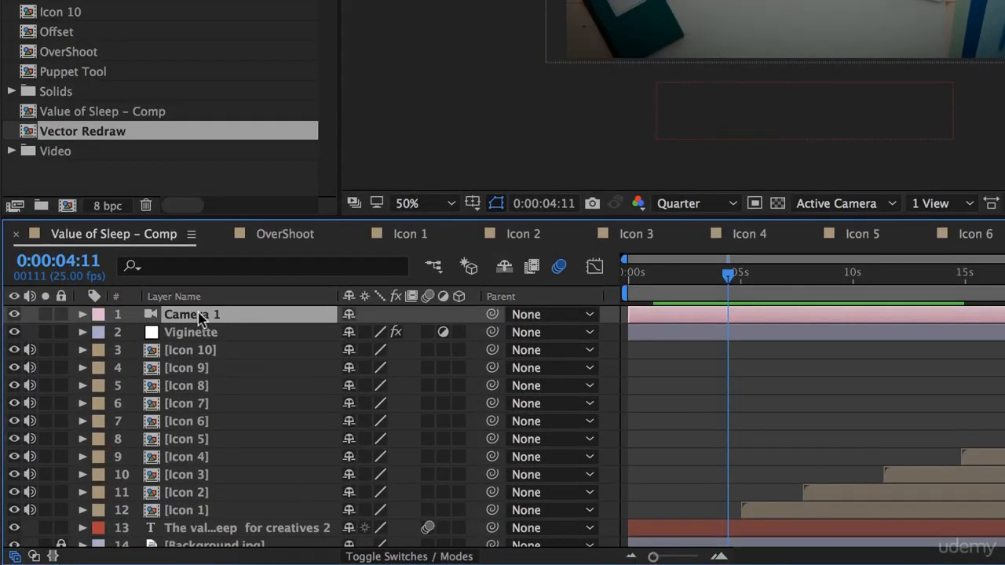
{"action": "mouse_move", "coordinate": [193, 315]}
{"action": "left_mouse_down"}
{"action": "mouse_move", "coordinate": [190, 403]}
{"action": "mouse_move", "coordinate": [198, 324]}
{"action": "left_mouse_up"}
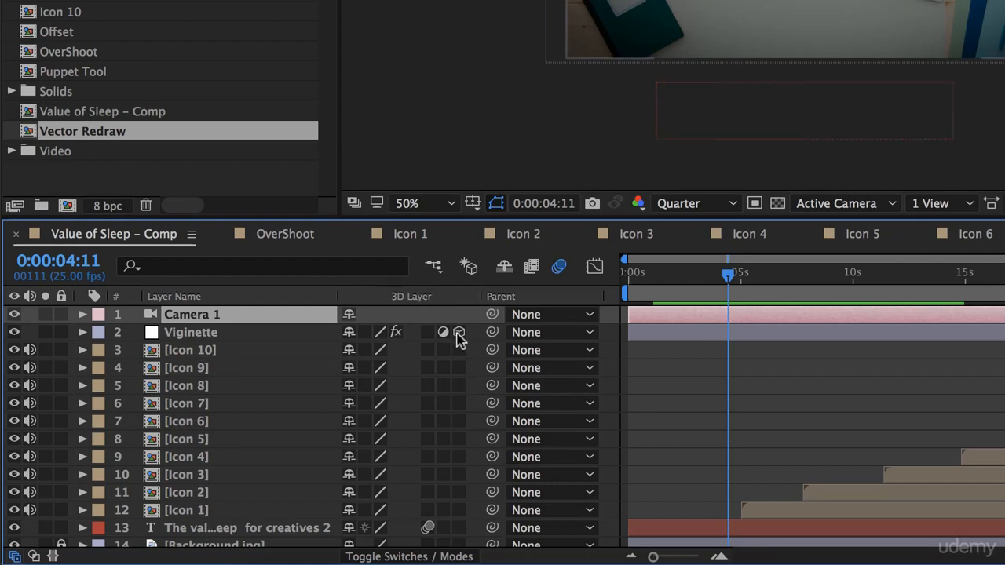
- Unlock Background.jpg, then make the icon, title and background layers 3D while keeping the Viginette layer 2D
{"action": "left_click_drag", "start_coordinate": [459, 331], "coordinate": [459, 492]}
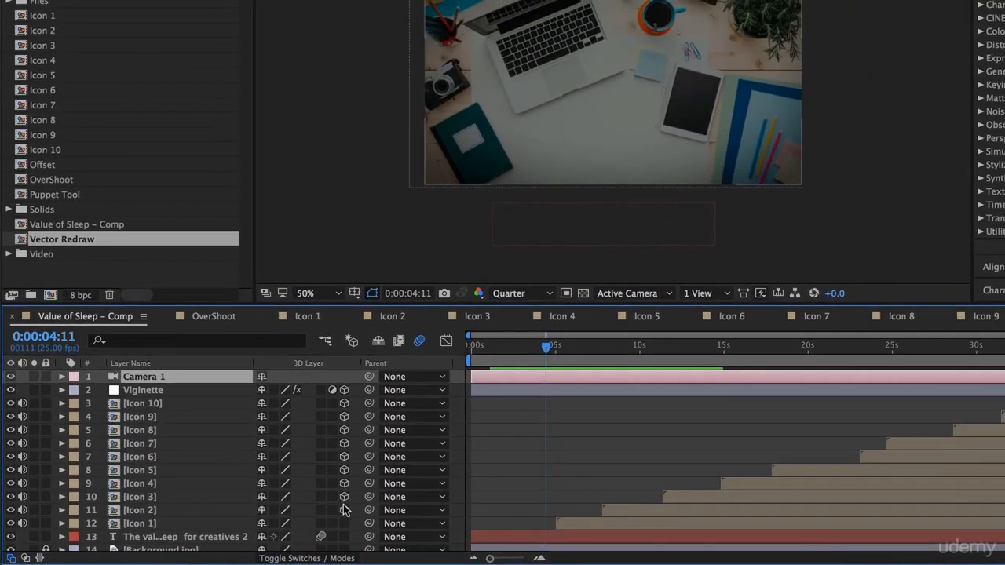
{"action": "scroll", "coordinate": [346, 543], "scroll_direction": "down", "scroll_amount": 3}
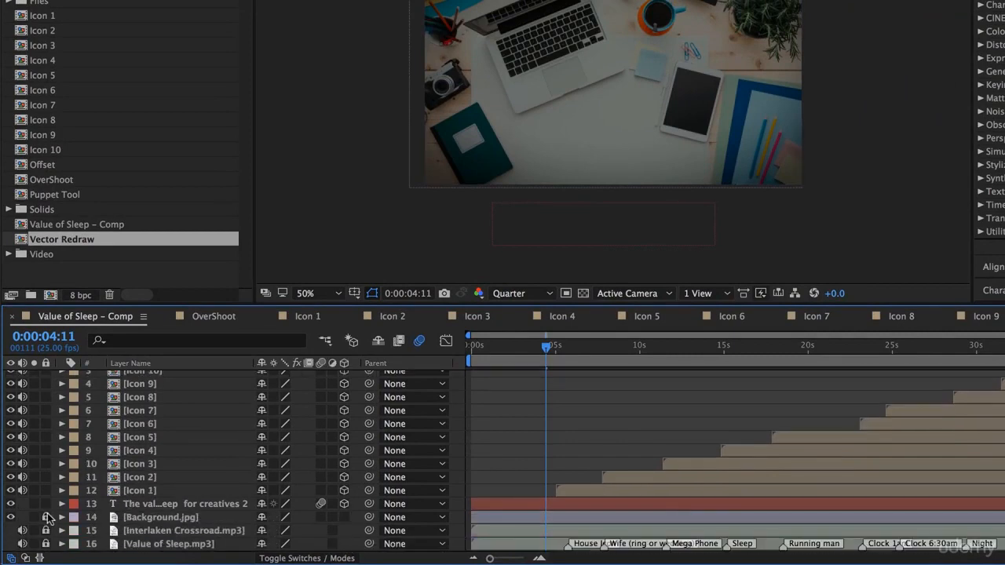
{"action": "left_click", "coordinate": [45, 518]}
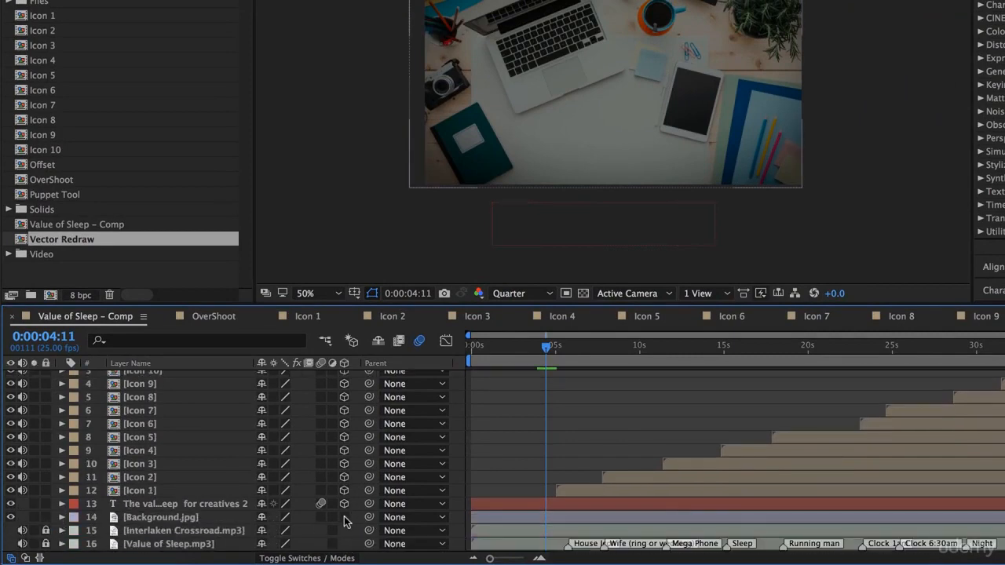
{"action": "scroll", "coordinate": [341, 466], "scroll_direction": "up", "scroll_amount": 3}
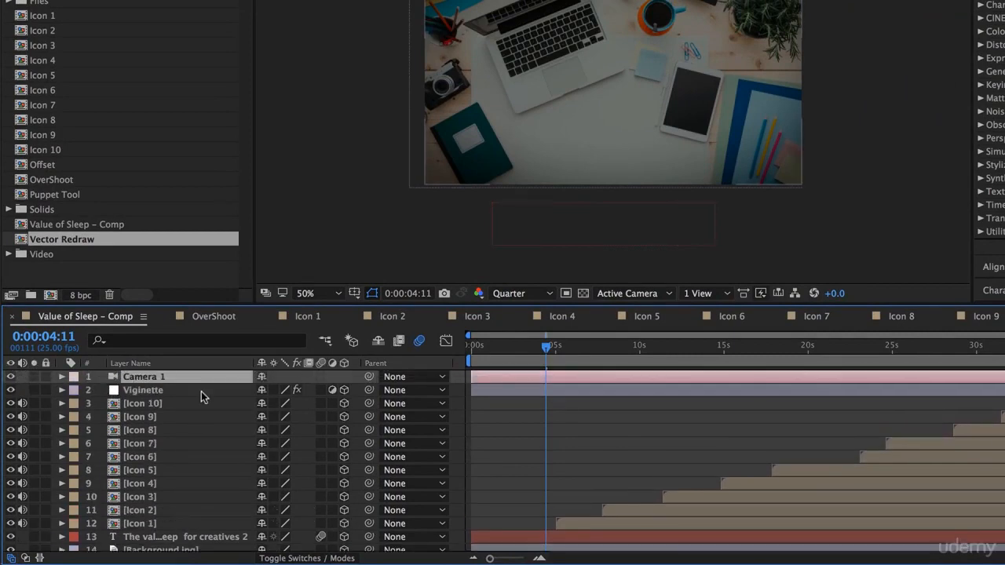
{"action": "left_click", "coordinate": [342, 390]}
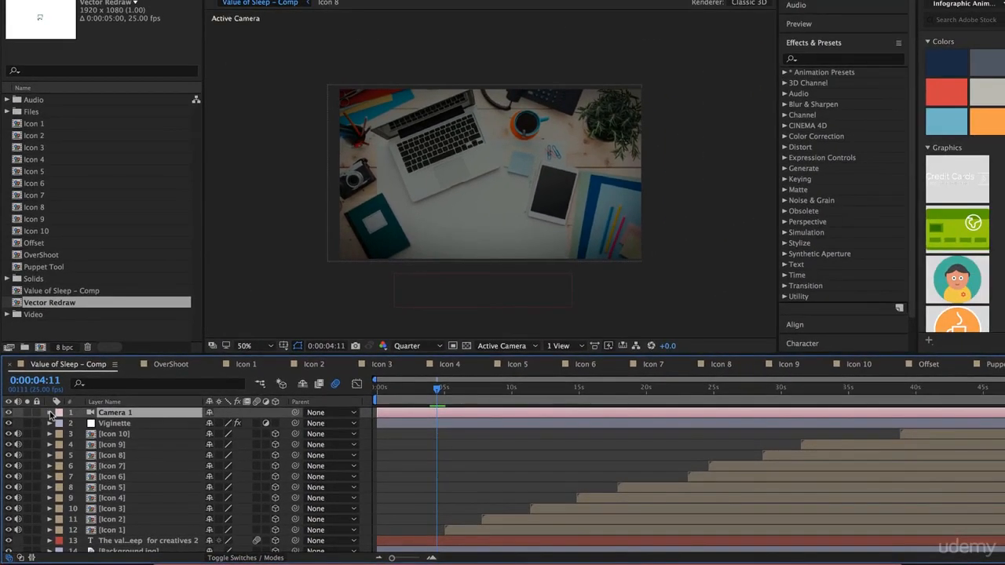
- Arrange the composition viewer as 2 Views - Horizontal and change the Top view to Custom View 1
{"action": "left_click", "coordinate": [49, 413]}
{"action": "left_click", "coordinate": [50, 413]}
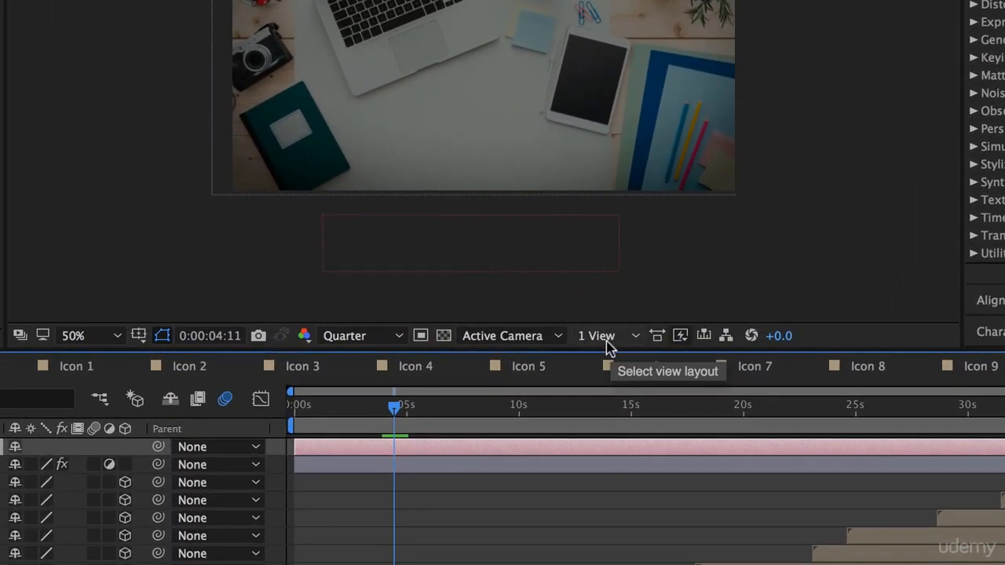
{"action": "left_click", "coordinate": [628, 342]}
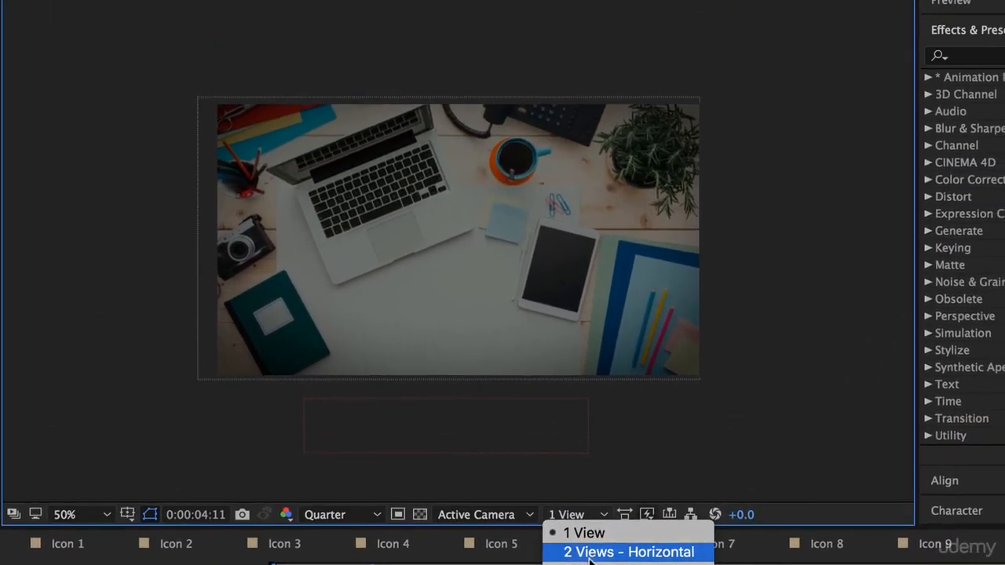
{"action": "left_click", "coordinate": [616, 375]}
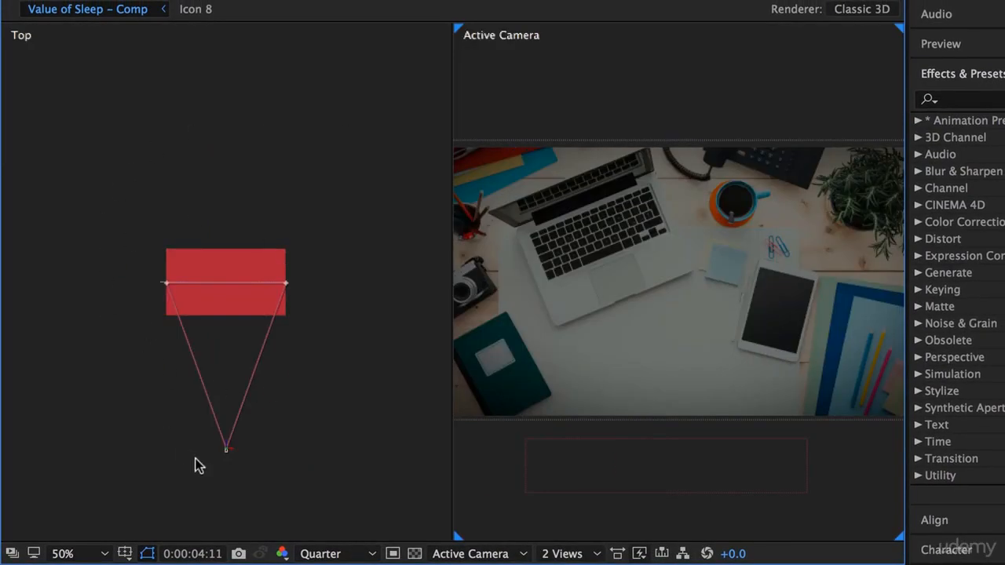
{"action": "left_click", "coordinate": [227, 477]}
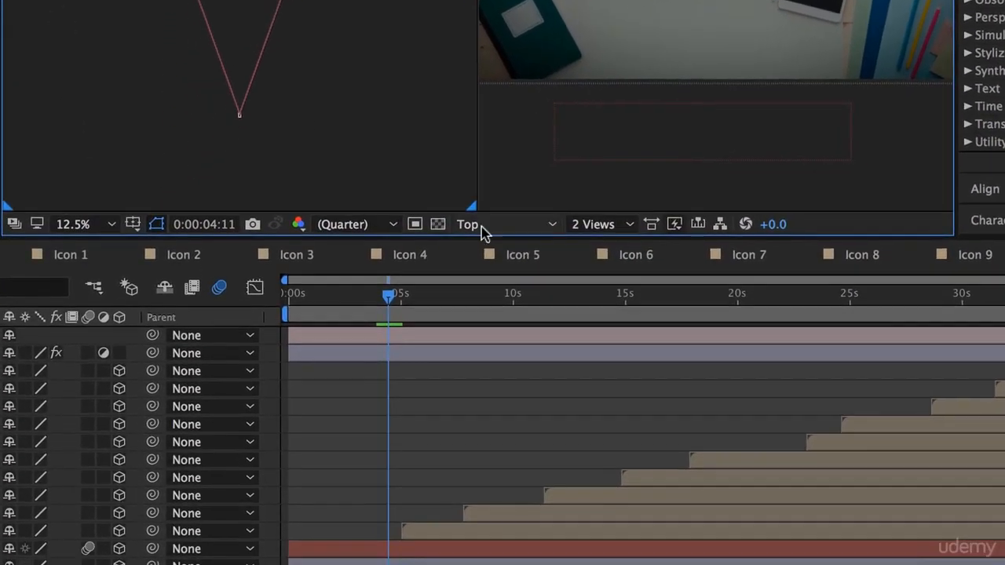
{"action": "left_click", "coordinate": [457, 555]}
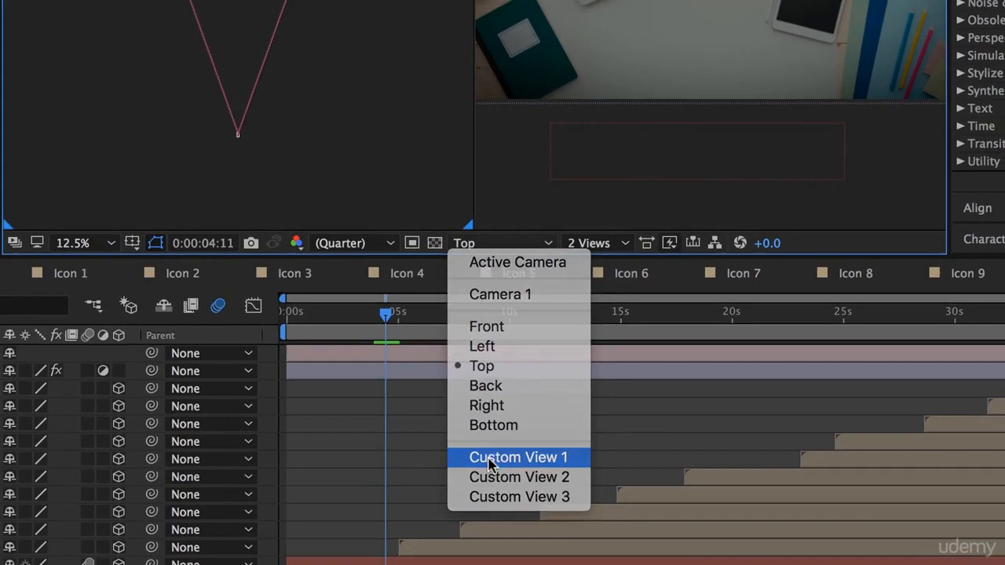
{"action": "left_click", "coordinate": [502, 440]}
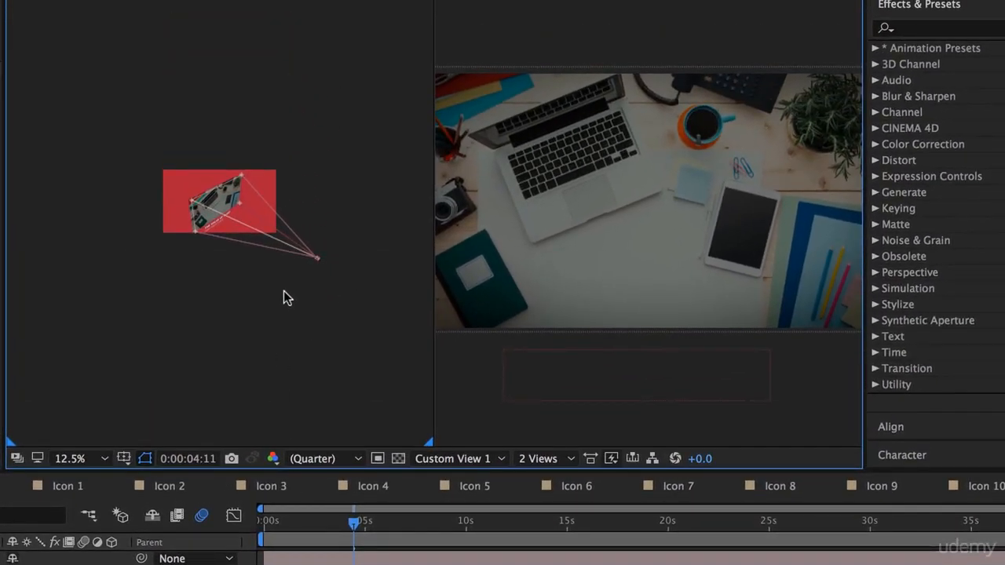
- Magnify Custom View 1 to 50% and examine the camera relative to the layers while scrubbing the first five seconds
{"action": "key", "text": "period"}
{"action": "key", "text": "period"}
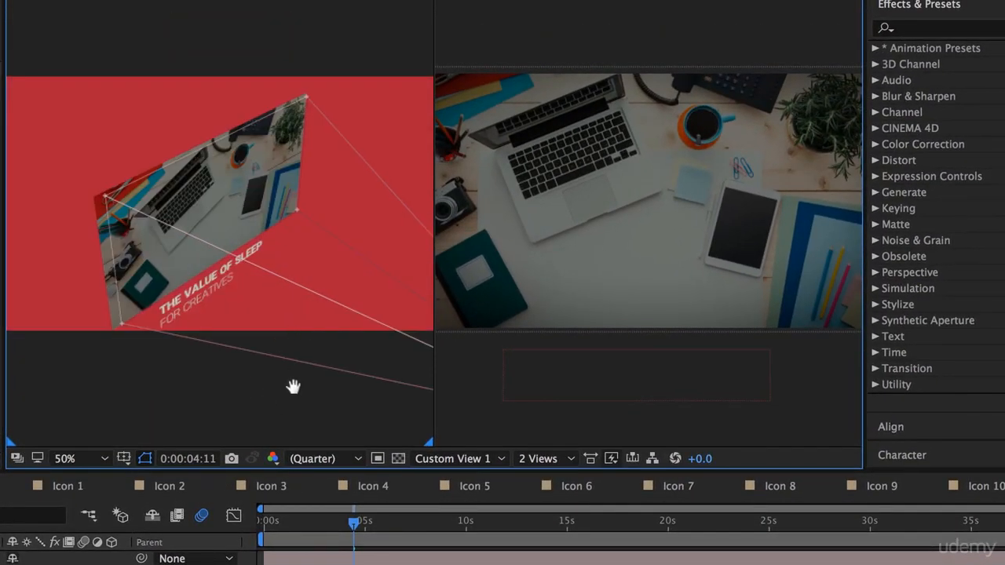
{"action": "left_click_drag", "start_coordinate": [294, 386], "coordinate": [186, 300]}
{"action": "left_click_drag", "start_coordinate": [317, 373], "coordinate": [182, 321]}
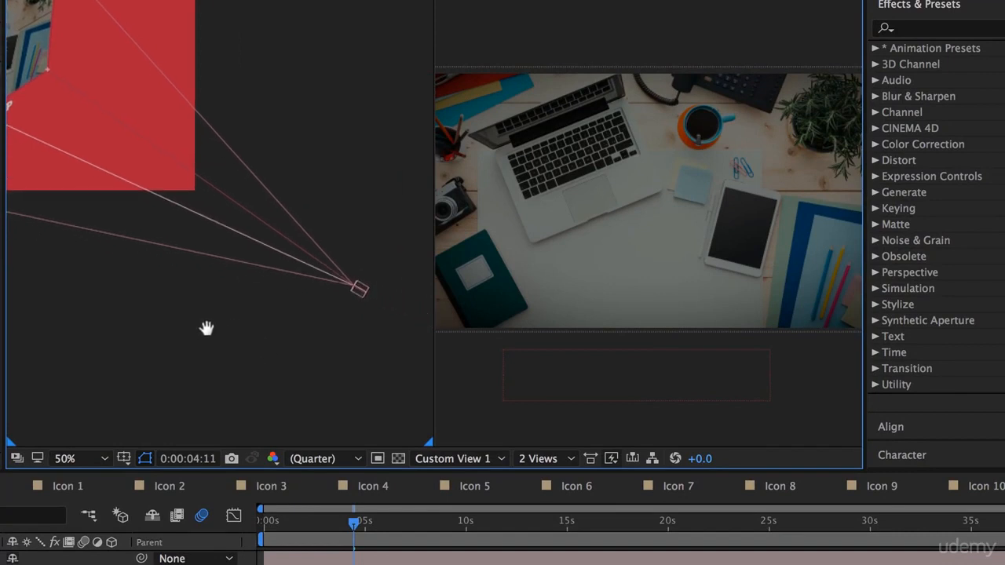
{"action": "left_click", "coordinate": [361, 298]}
{"action": "left_click_drag", "start_coordinate": [300, 318], "coordinate": [424, 384]}
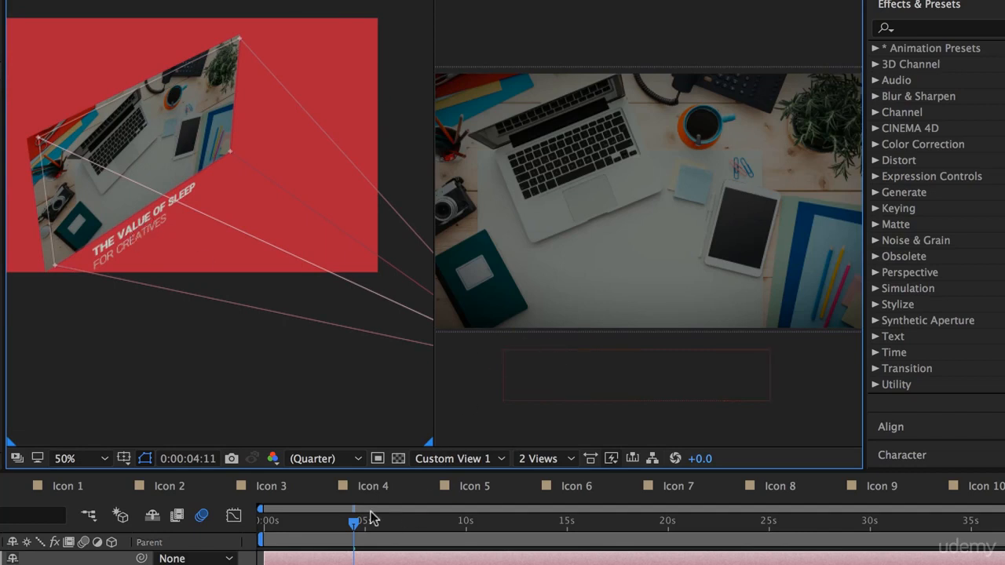
{"action": "left_click_drag", "start_coordinate": [369, 528], "coordinate": [262, 557]}
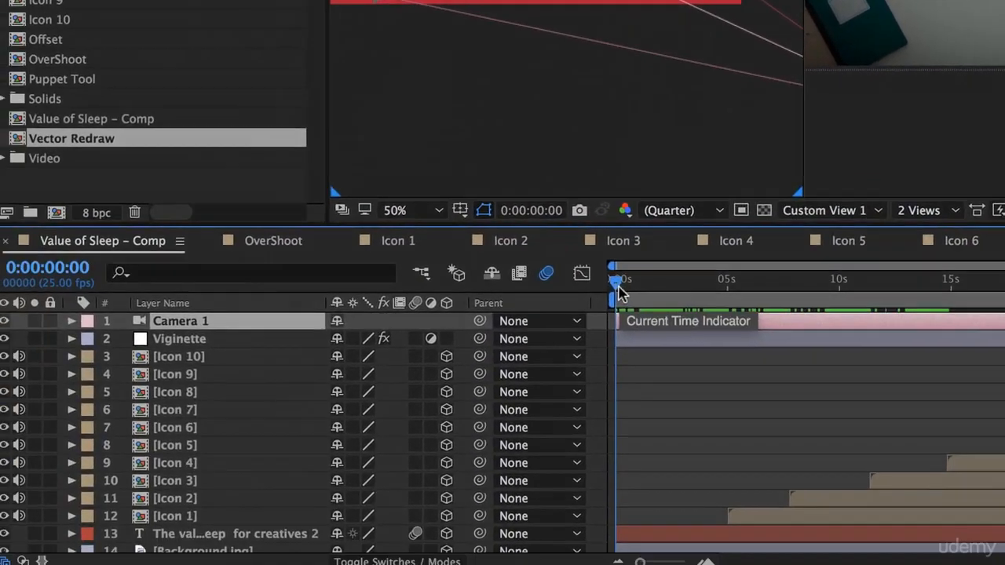
{"action": "left_click_drag", "start_coordinate": [273, 540], "coordinate": [393, 549]}
- Turn 3D off for the icon layers and back on
{"action": "left_click_drag", "start_coordinate": [770, 298], "coordinate": [741, 300]}
{"action": "left_click_drag", "start_coordinate": [460, 348], "coordinate": [457, 379]}
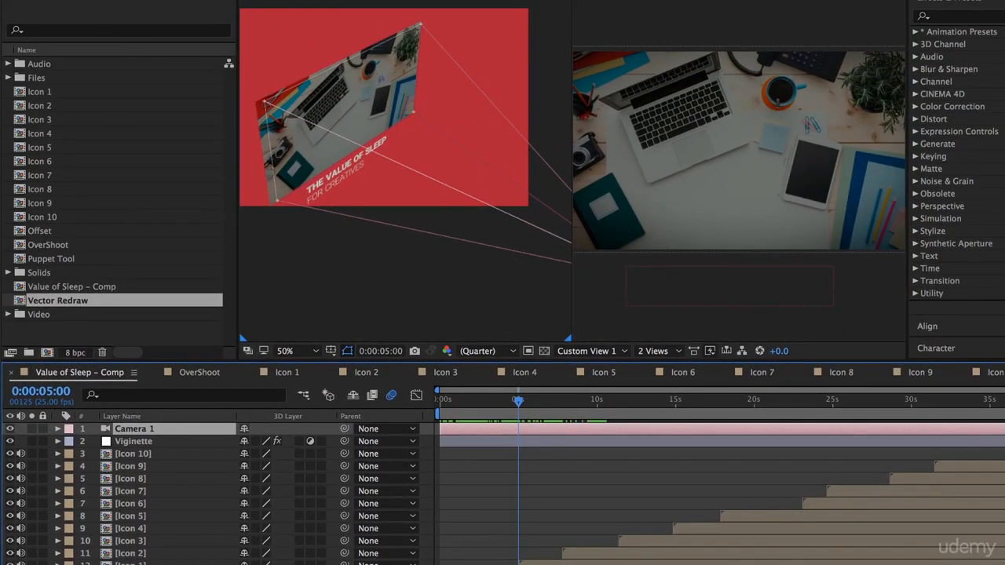
{"action": "scroll", "coordinate": [326, 562], "scroll_direction": "down", "scroll_amount": 3}
{"action": "left_click_drag", "start_coordinate": [322, 548], "coordinate": [318, 485]}
{"action": "scroll", "coordinate": [320, 484], "scroll_direction": "up", "scroll_amount": 3}
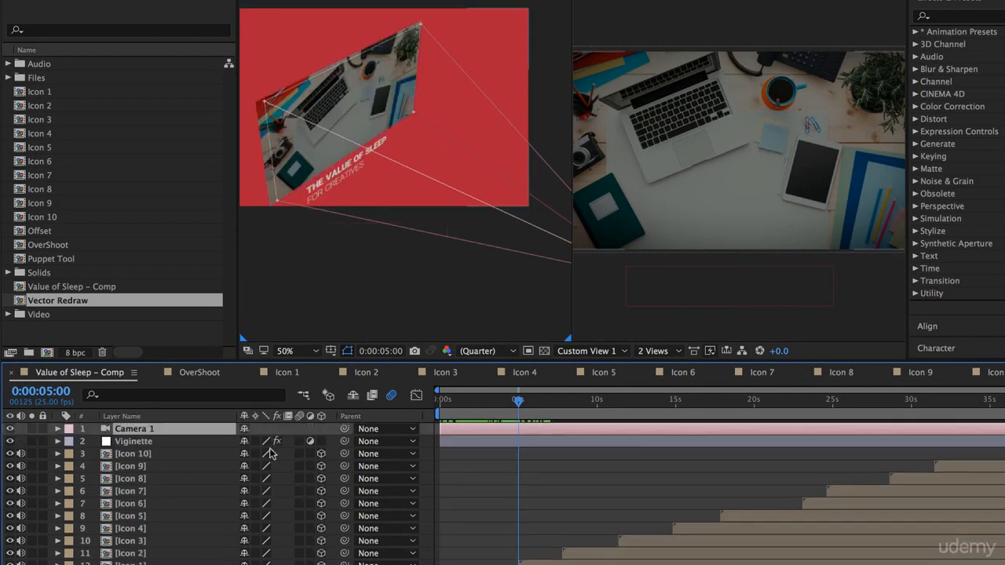
- Add a Position keyframe to Camera 1 at 0:00:07:06
{"action": "left_click_drag", "start_coordinate": [517, 403], "coordinate": [553, 418]}
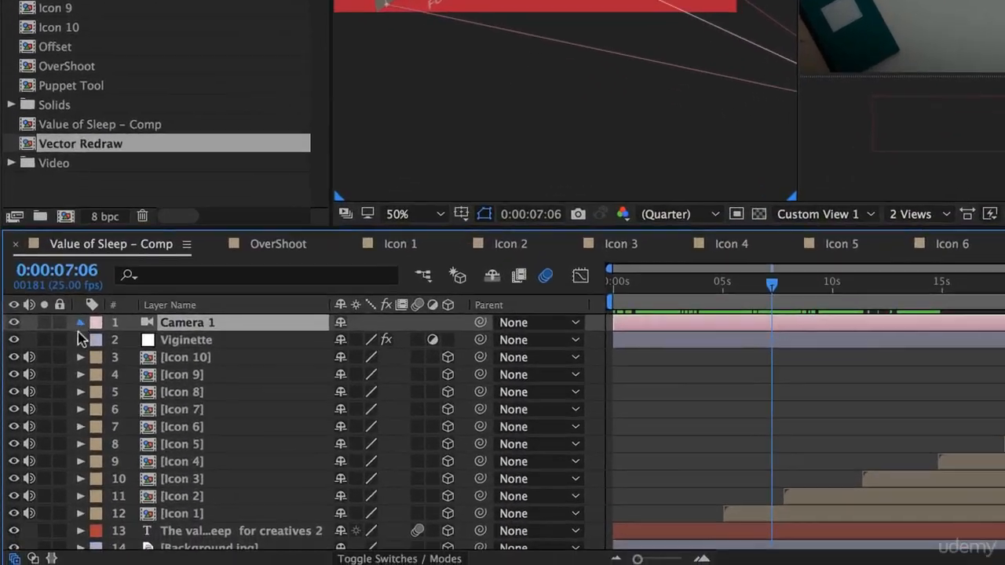
{"action": "left_click", "coordinate": [57, 429]}
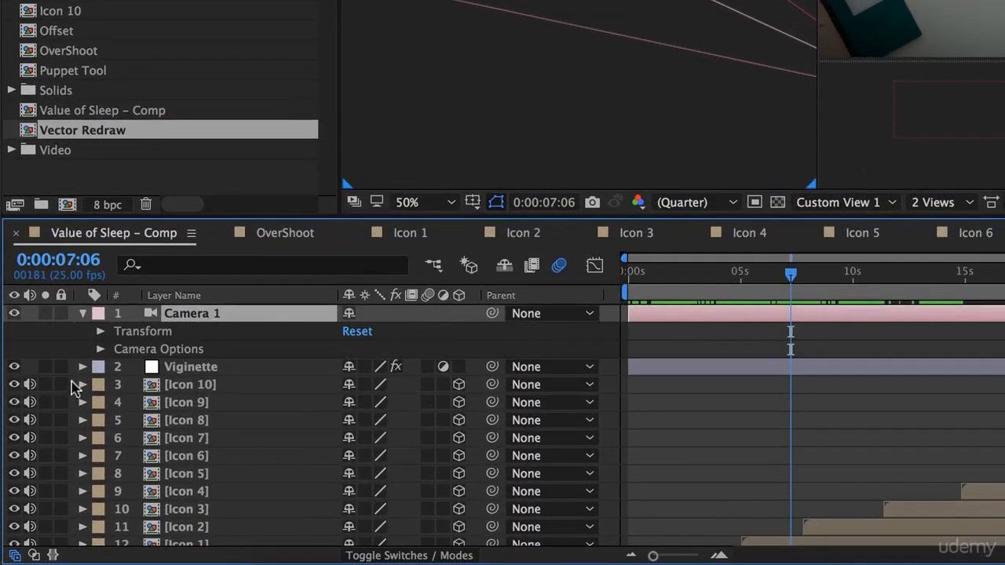
{"action": "left_click", "coordinate": [101, 332]}
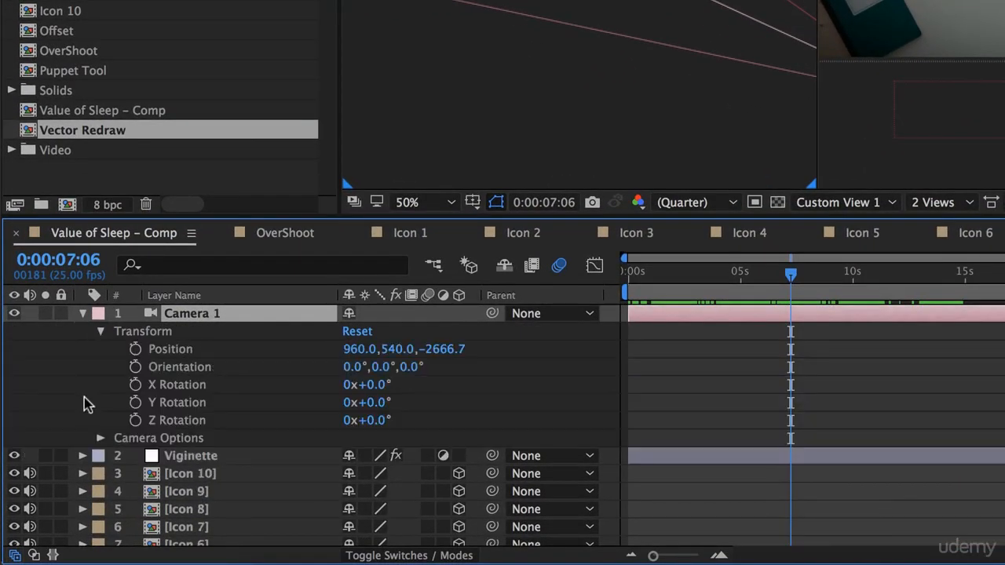
{"action": "left_click", "coordinate": [135, 349]}
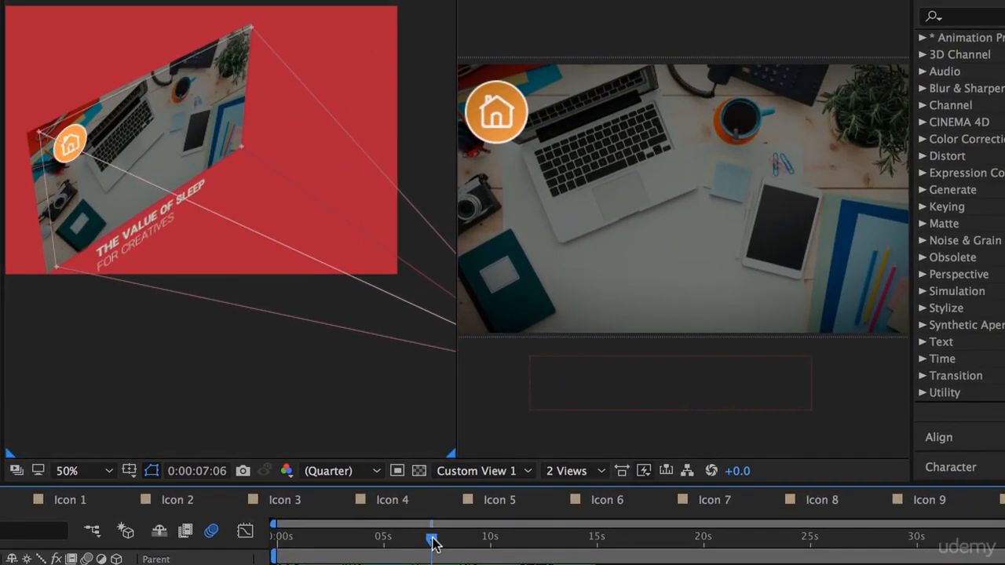
- Keyframe Camera 1's Position at 0:00:08:03 to 569.0, 375.0, -1078.7 so it frames the second icon over the laptop
{"action": "mouse_move", "coordinate": [433, 542]}
{"action": "left_mouse_down"}
{"action": "mouse_move", "coordinate": [461, 545]}
{"action": "mouse_move", "coordinate": [452, 547]}
{"action": "left_mouse_up"}
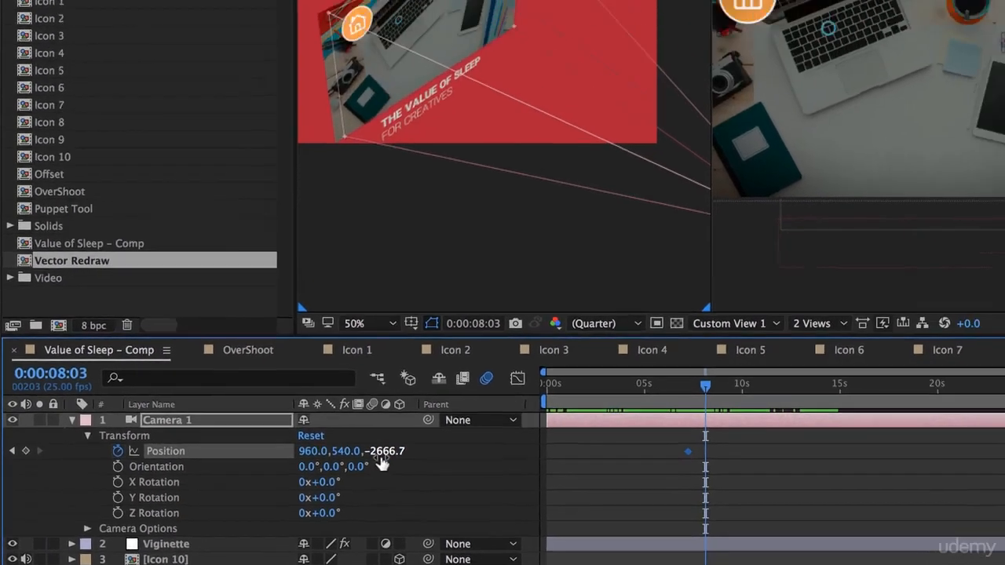
{"action": "left_click_drag", "start_coordinate": [442, 354], "coordinate": [791, 352]}
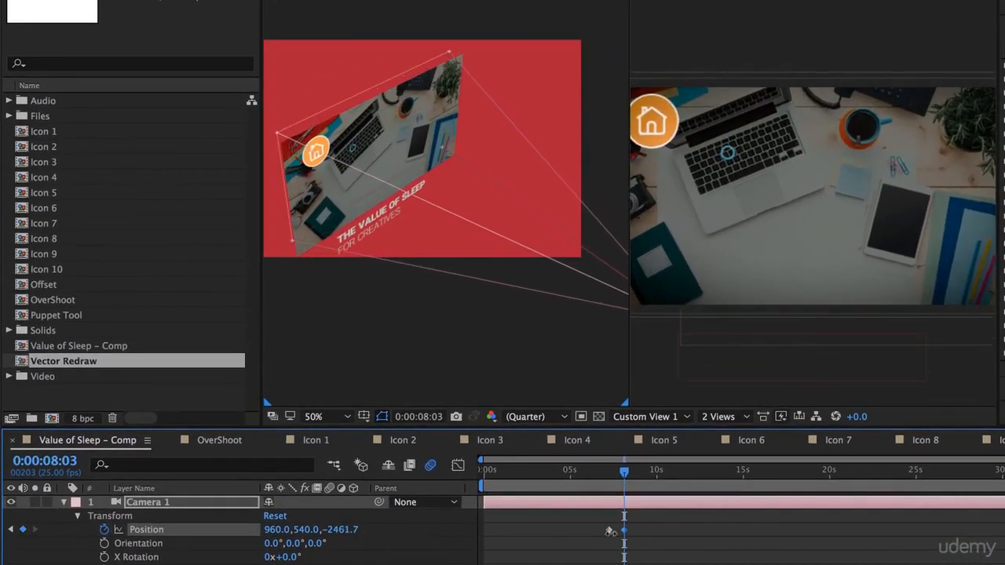
{"action": "left_click_drag", "start_coordinate": [610, 531], "coordinate": [1003, 529]}
{"action": "left_click_drag", "start_coordinate": [333, 531], "coordinate": [432, 532]}
{"action": "left_click_drag", "start_coordinate": [277, 532], "coordinate": [151, 533]}
{"action": "left_click_drag", "start_coordinate": [264, 533], "coordinate": [167, 552]}
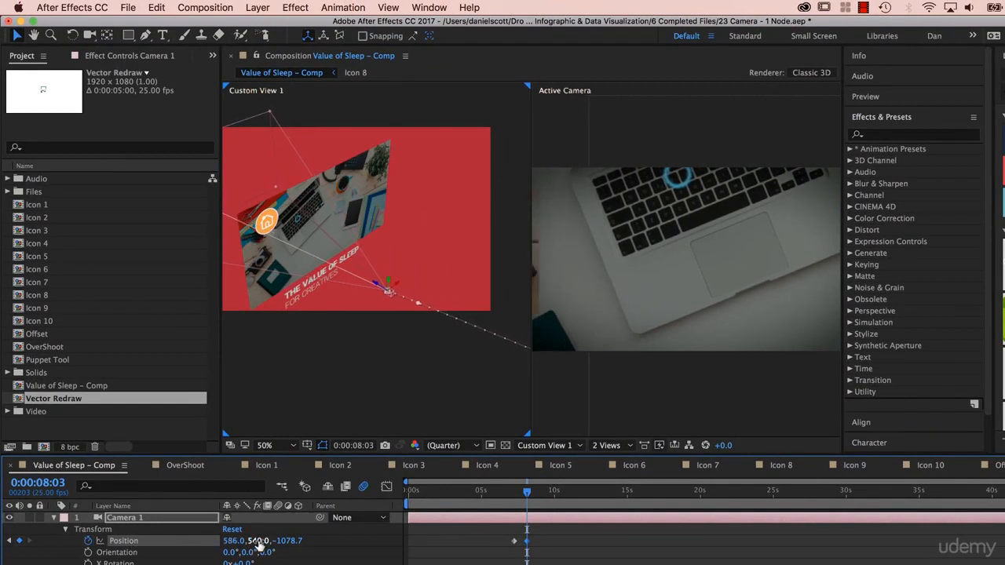
{"action": "left_click_drag", "start_coordinate": [259, 543], "coordinate": [153, 543]}
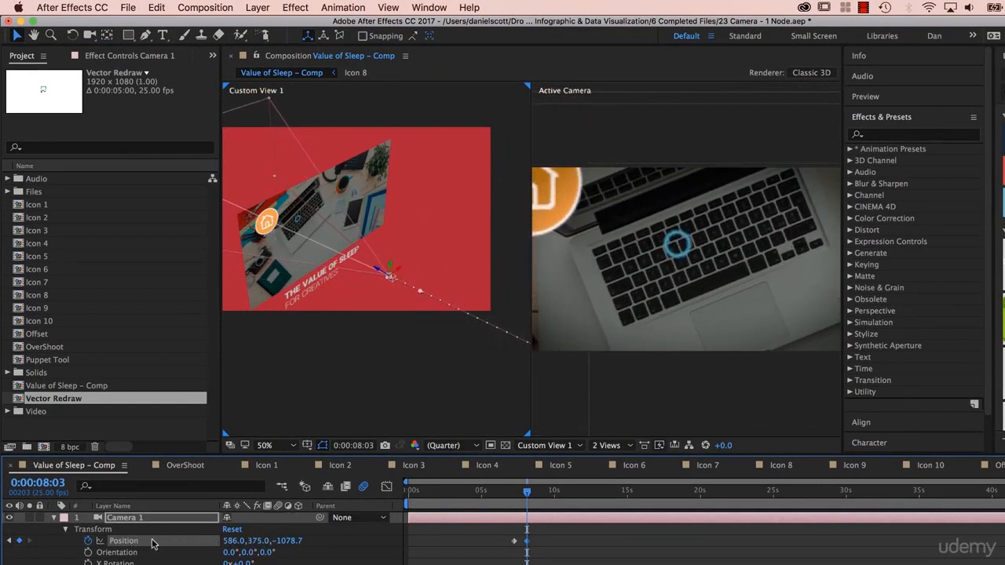
{"action": "left_click_drag", "start_coordinate": [235, 541], "coordinate": [226, 543]}
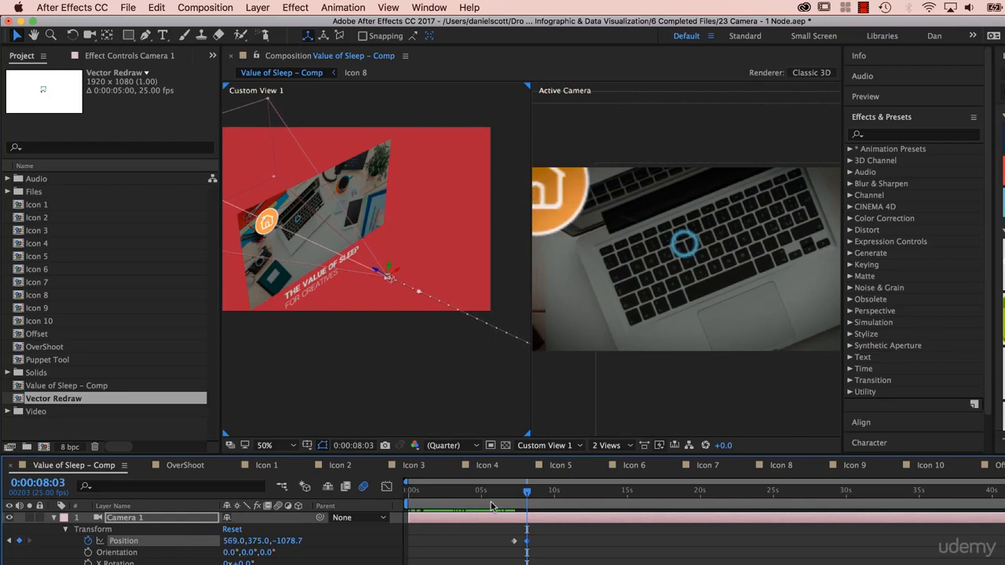
- Preview the camera move starting from 0:00:06:04
{"action": "left_click_drag", "start_coordinate": [526, 495], "coordinate": [498, 493]}
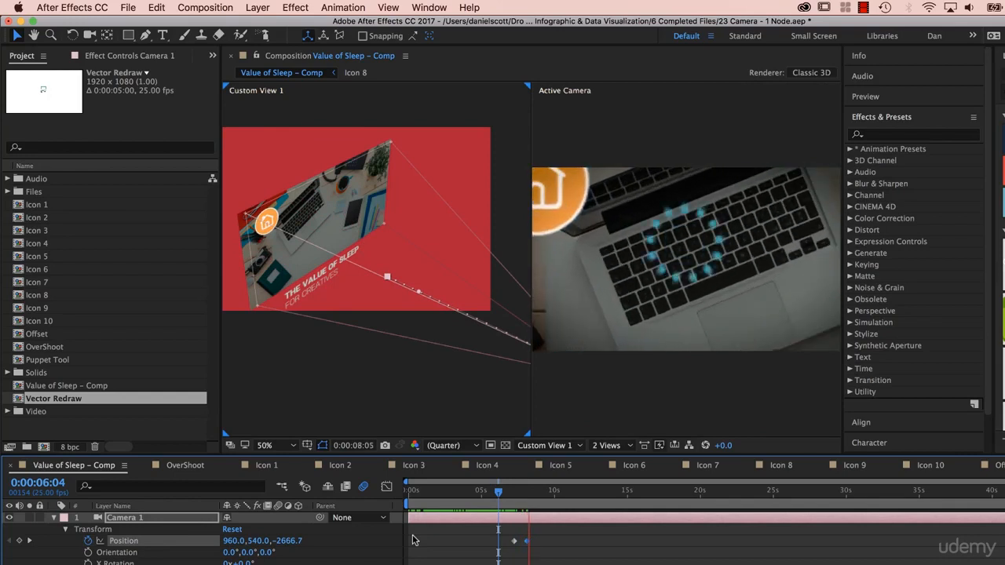
{"action": "key", "text": "space"}
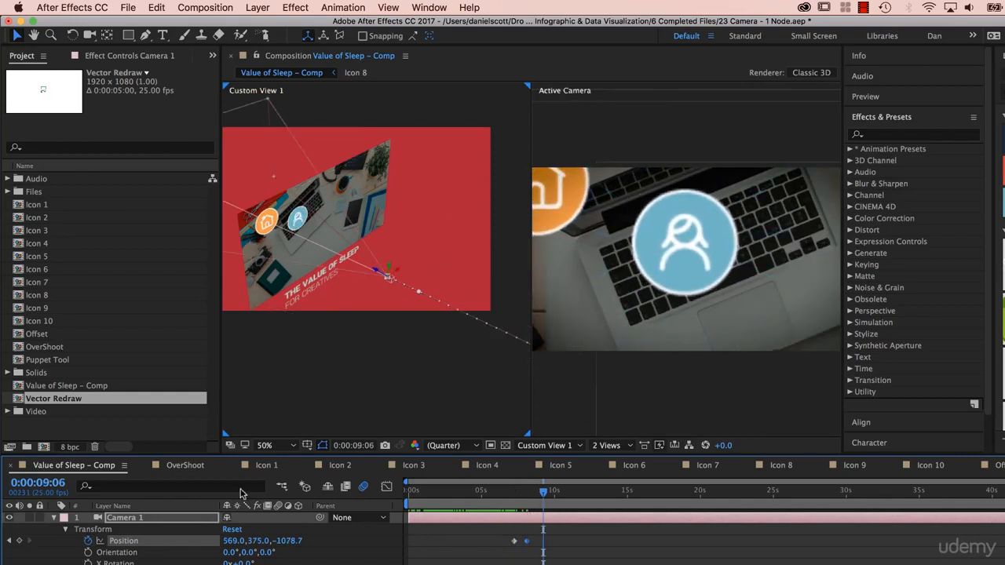
- Set Camera 1's Position Y to 331.0 at 0:00:08:03 and switch the preview resolution to Quarter
{"action": "left_click_drag", "start_coordinate": [545, 493], "coordinate": [530, 496]}
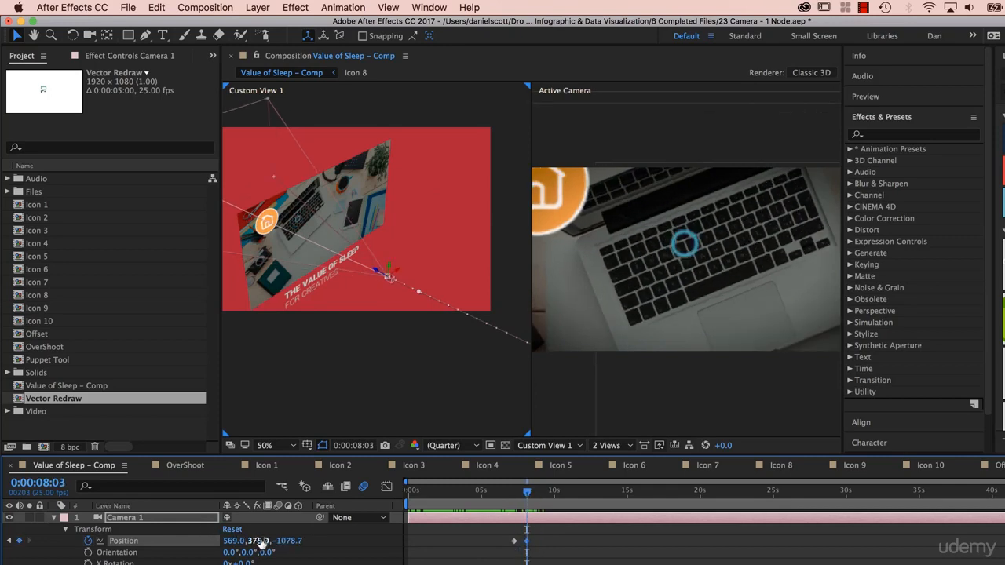
{"action": "left_click_drag", "start_coordinate": [261, 541], "coordinate": [230, 540]}
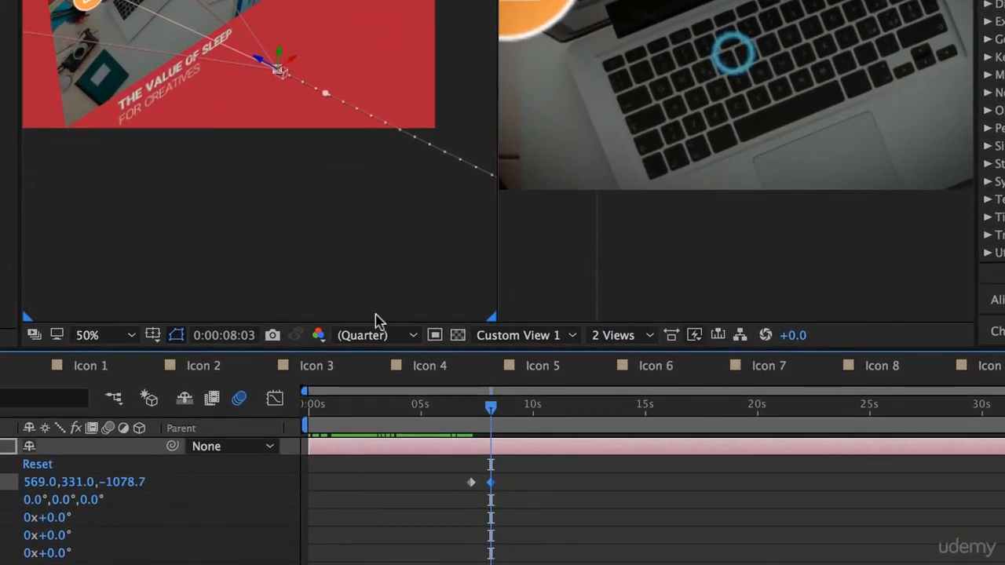
{"action": "left_click", "coordinate": [375, 335]}
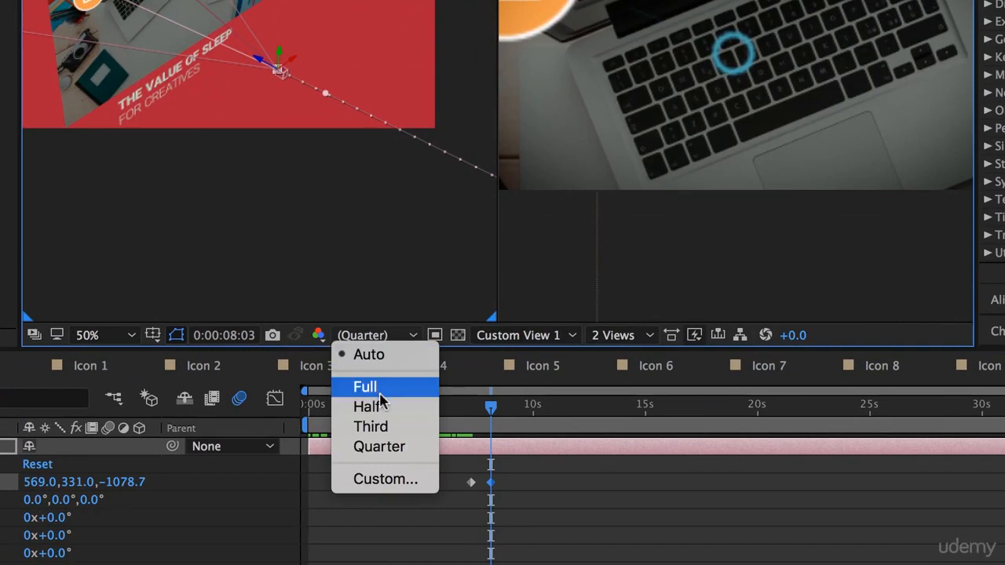
{"action": "left_click", "coordinate": [379, 446]}
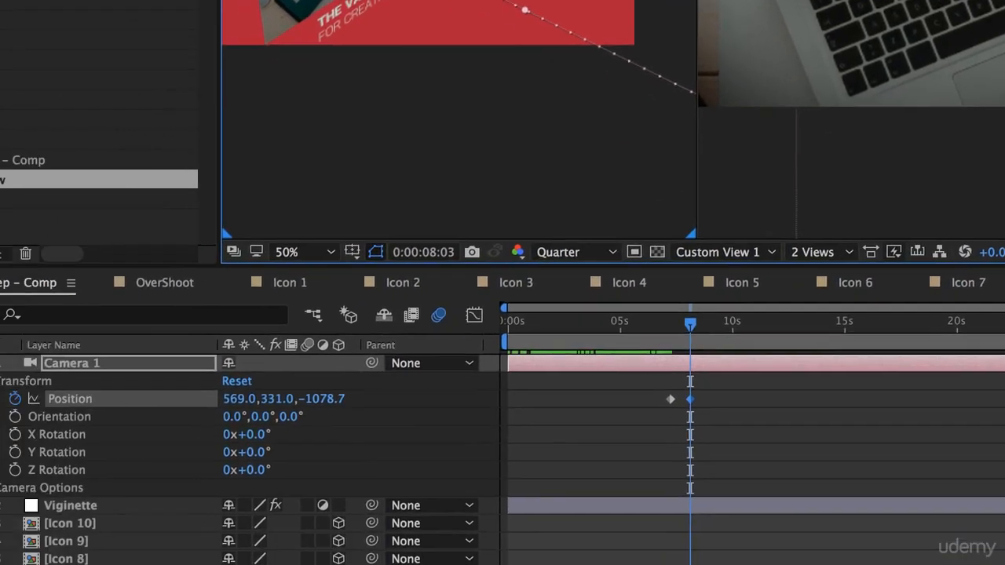
- Unlock the Interlaken Crossroad.mp3 and Value of Sleep.mp3 layers and mute both
{"action": "scroll", "coordinate": [211, 488], "scroll_direction": "down", "scroll_amount": 5}
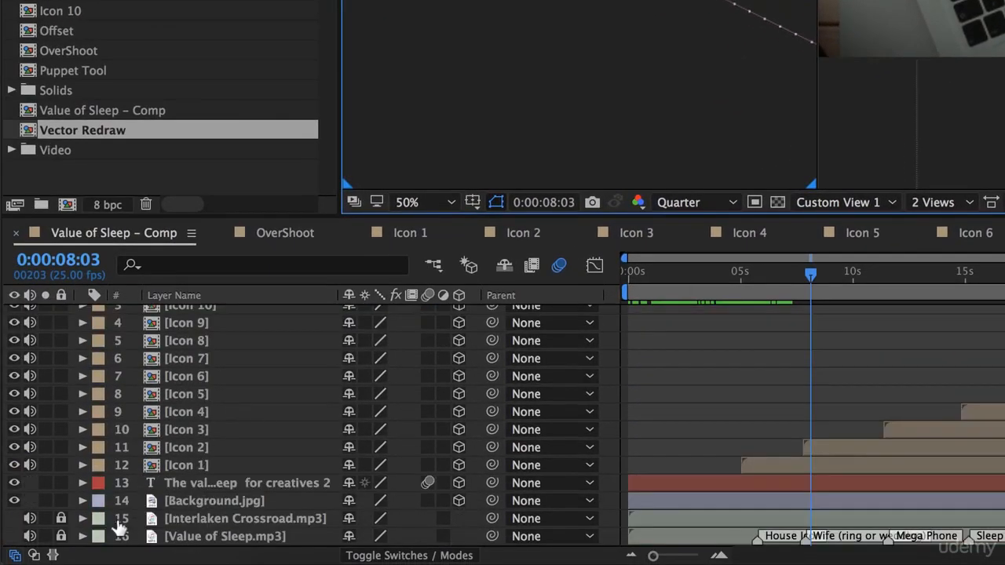
{"action": "left_click_drag", "start_coordinate": [61, 518], "coordinate": [61, 536]}
{"action": "scroll", "coordinate": [715, 407], "scroll_direction": "up", "scroll_amount": 5}
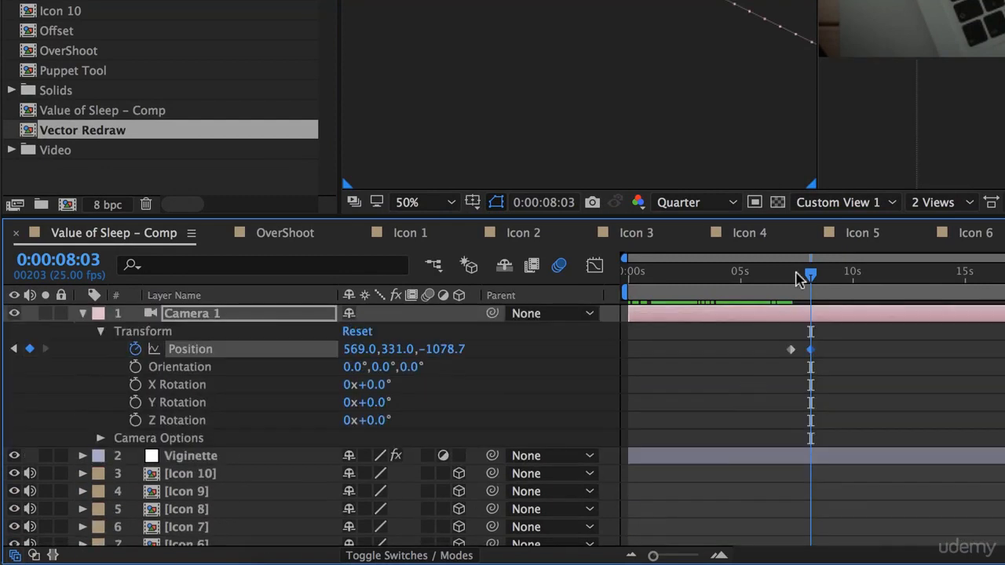
{"action": "left_click_drag", "start_coordinate": [807, 276], "coordinate": [763, 274]}
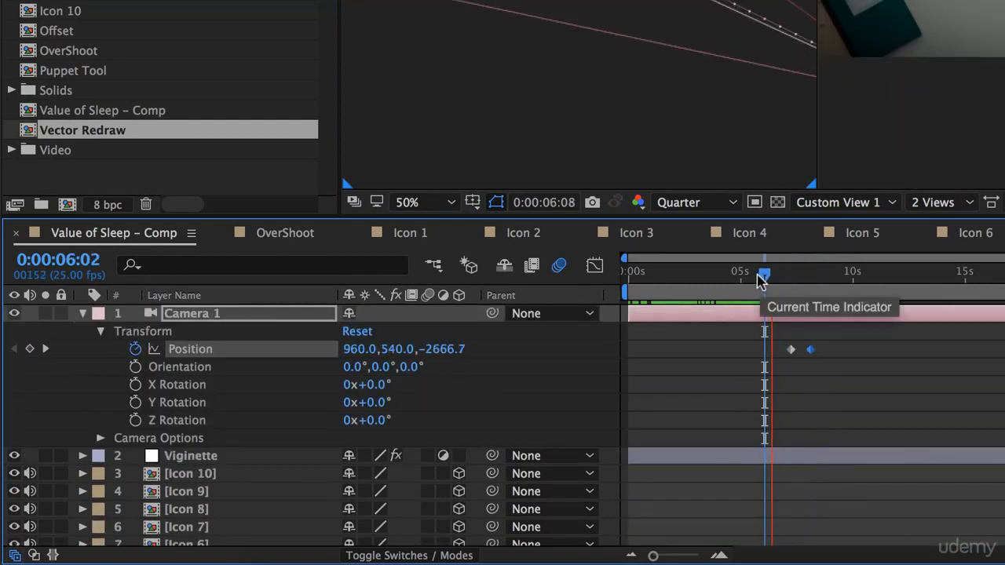
{"action": "key", "text": "space"}
{"action": "scroll", "coordinate": [227, 487], "scroll_direction": "down", "scroll_amount": 5}
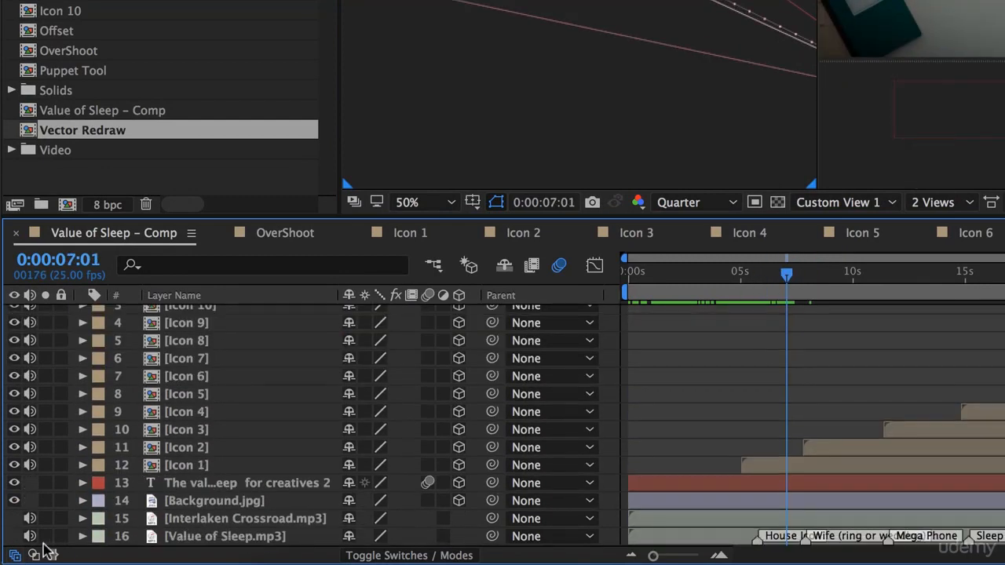
{"action": "left_click_drag", "start_coordinate": [45, 522], "coordinate": [51, 554]}
{"action": "left_click_drag", "start_coordinate": [29, 518], "coordinate": [33, 541]}
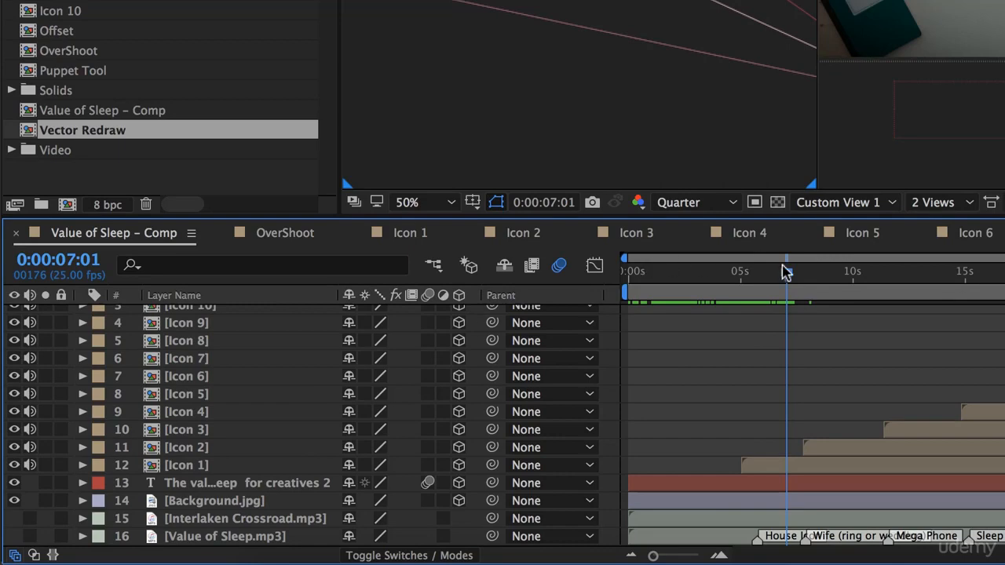
- Review how the camera move lands on the second icon over the laptop
{"action": "left_click_drag", "start_coordinate": [784, 271], "coordinate": [822, 273]}
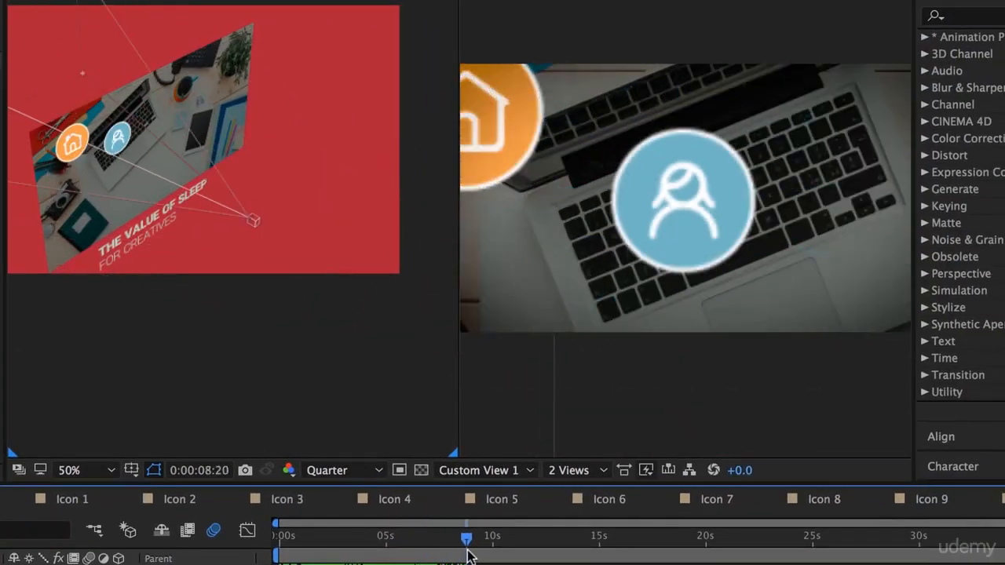
{"action": "mouse_move", "coordinate": [467, 555]}
{"action": "left_mouse_down"}
{"action": "mouse_move", "coordinate": [429, 555]}
{"action": "mouse_move", "coordinate": [449, 555]}
{"action": "left_mouse_up"}
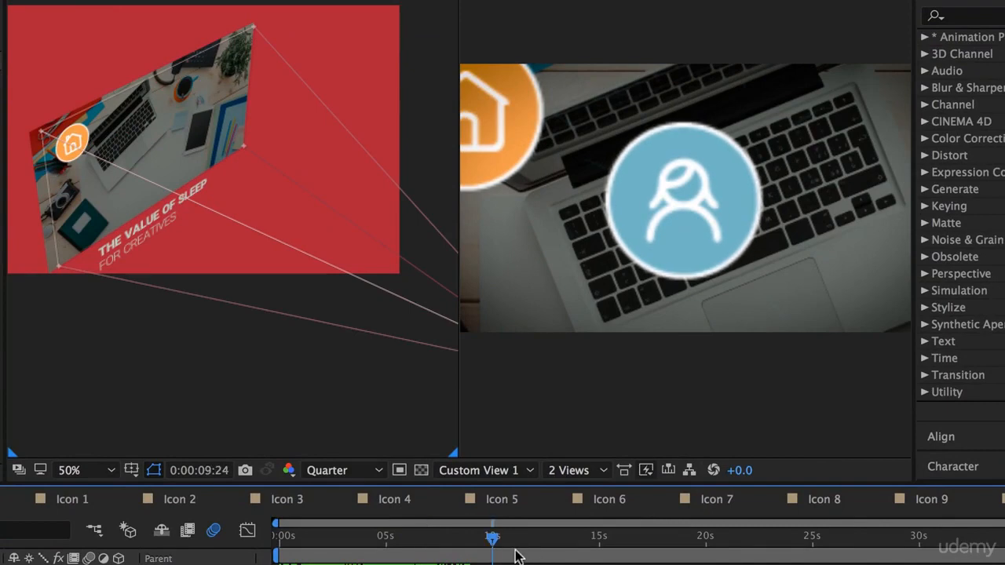
{"action": "left_click", "coordinate": [370, 544]}
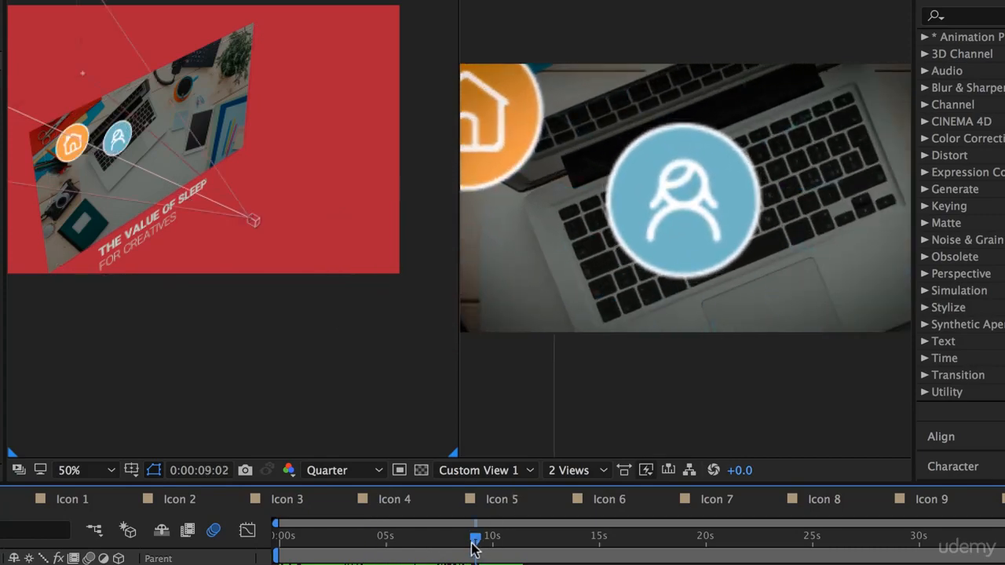
- Set the incoming and outgoing velocity influence of both Camera 1 Position keyframes to 75%
{"action": "left_click_drag", "start_coordinate": [472, 547], "coordinate": [448, 548]}
{"action": "scroll", "coordinate": [398, 332], "scroll_direction": "up", "scroll_amount": 5}
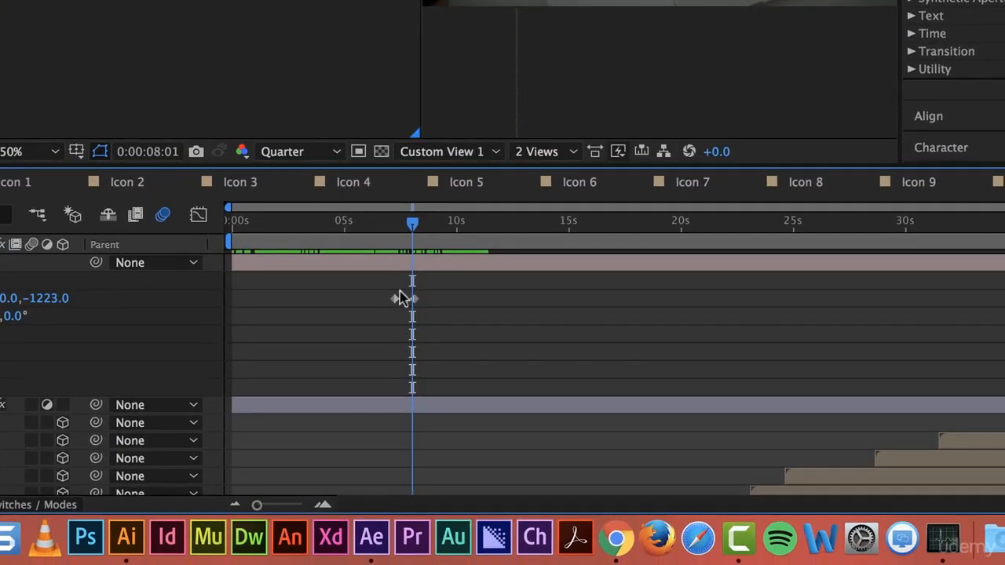
{"action": "left_click_drag", "start_coordinate": [385, 288], "coordinate": [460, 335]}
{"action": "right_click", "coordinate": [413, 304]}
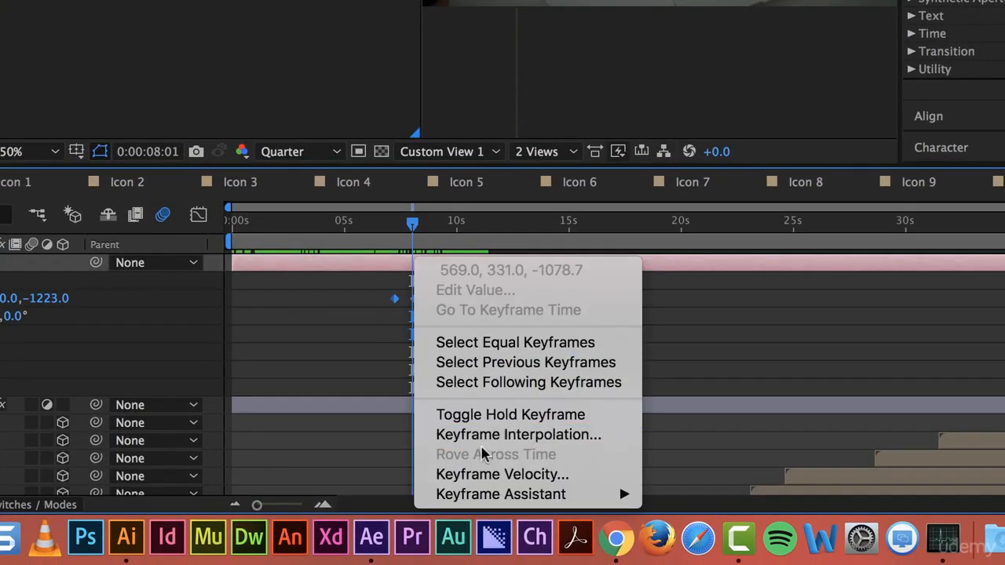
{"action": "left_click", "coordinate": [510, 471]}
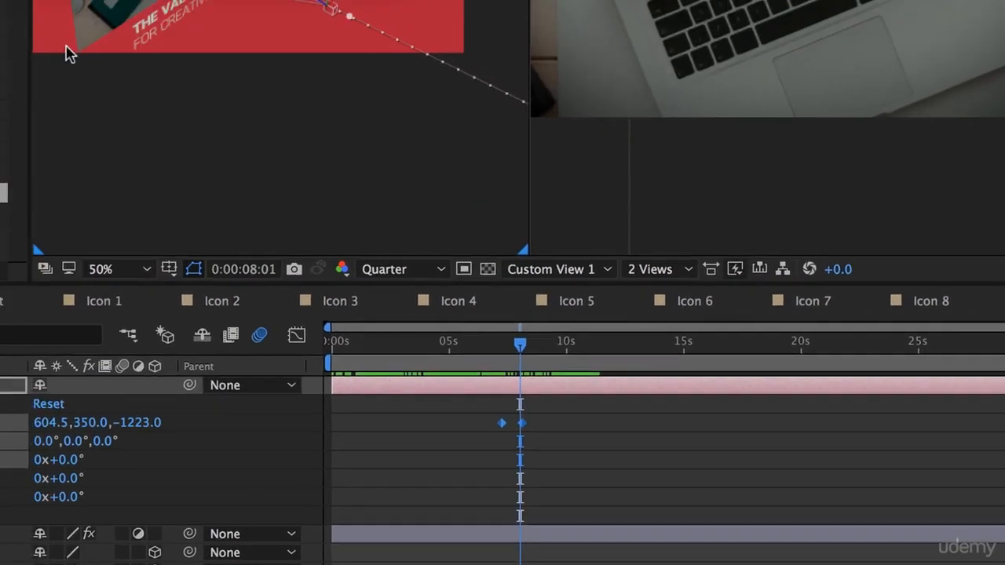
{"action": "left_click", "coordinate": [204, 254]}
{"action": "type", "text": "75"}
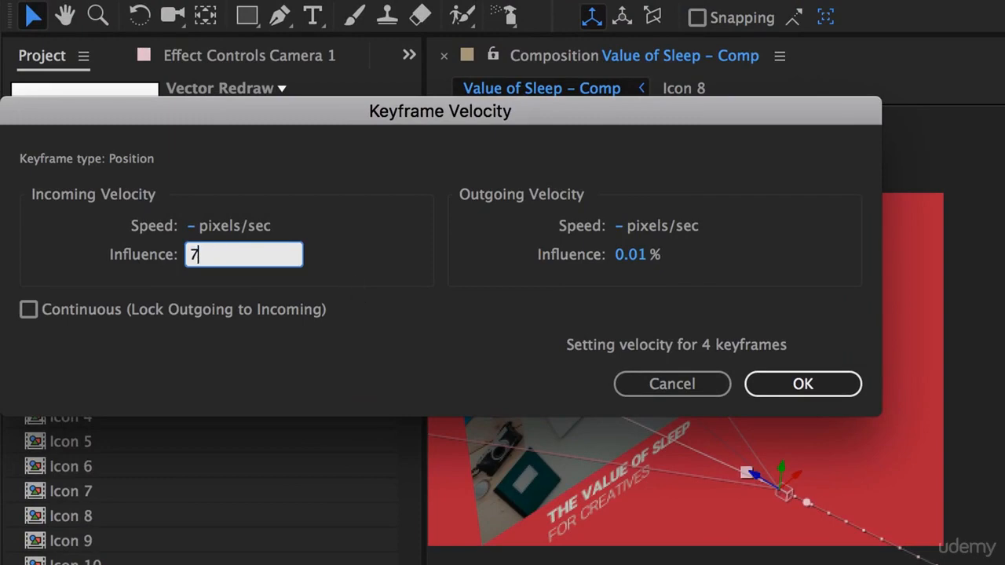
{"action": "key", "text": "Tab"}
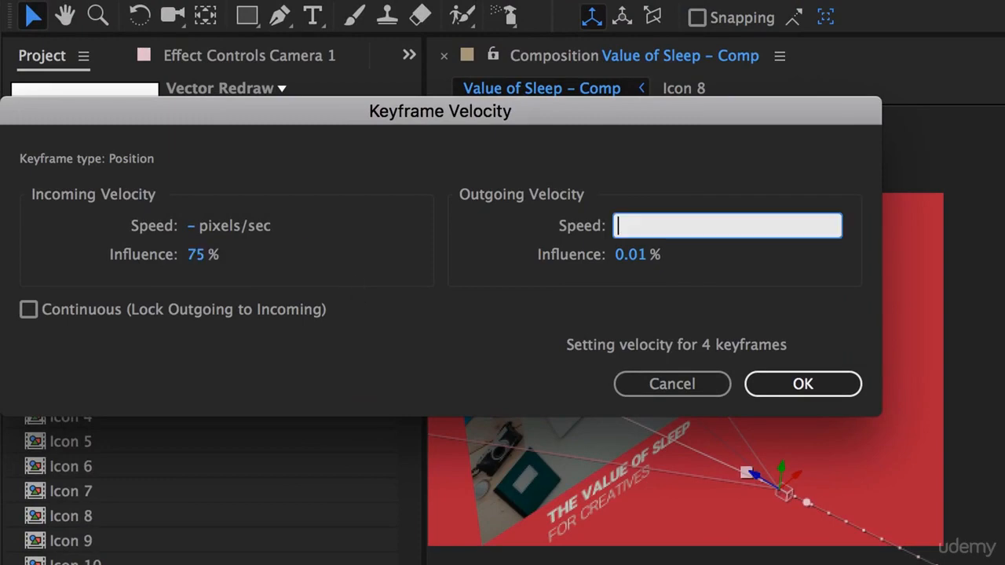
{"action": "key", "text": "Tab"}
{"action": "type", "text": "75"}
{"action": "key", "text": "Return"}
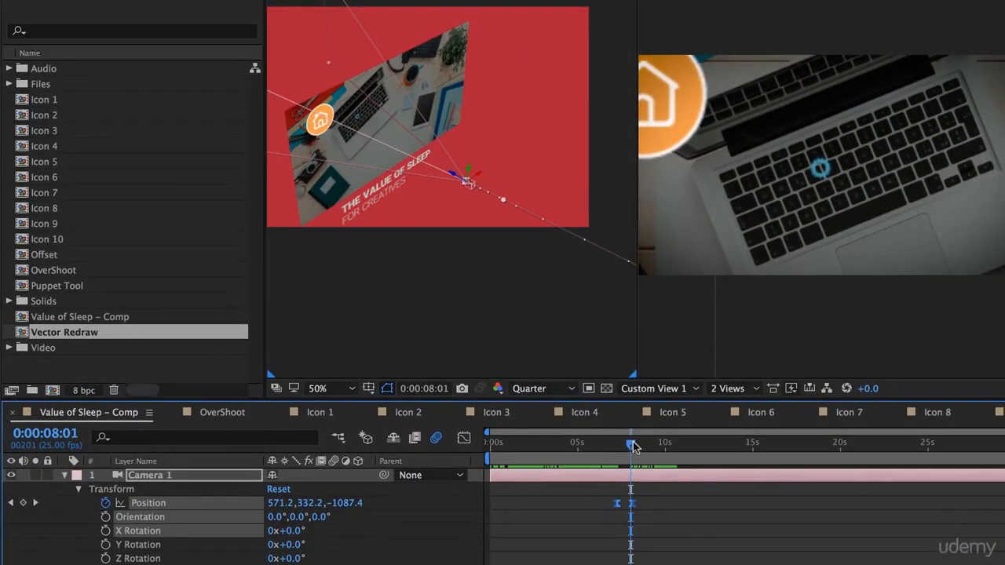
- Preview the eased camera move from 0:00:06:10 and again from 0:00:05:08
{"action": "left_click", "coordinate": [601, 444]}
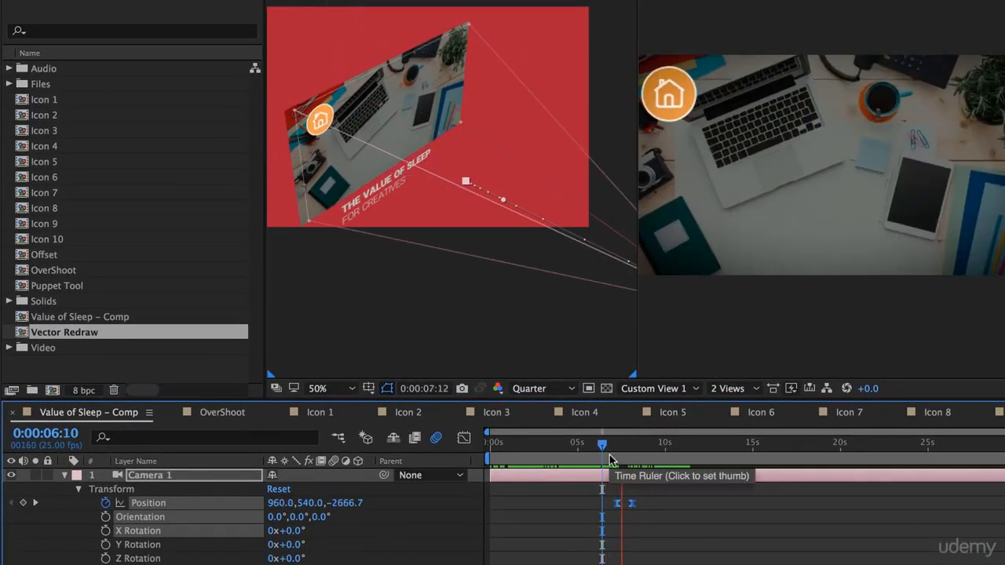
{"action": "key", "text": "space"}
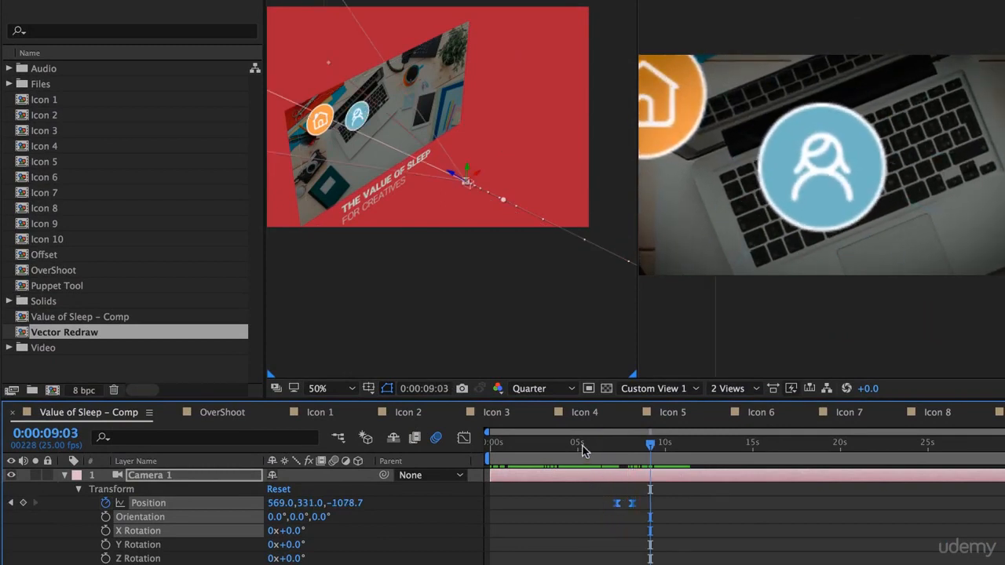
{"action": "left_click", "coordinate": [583, 445]}
{"action": "key", "text": "space"}
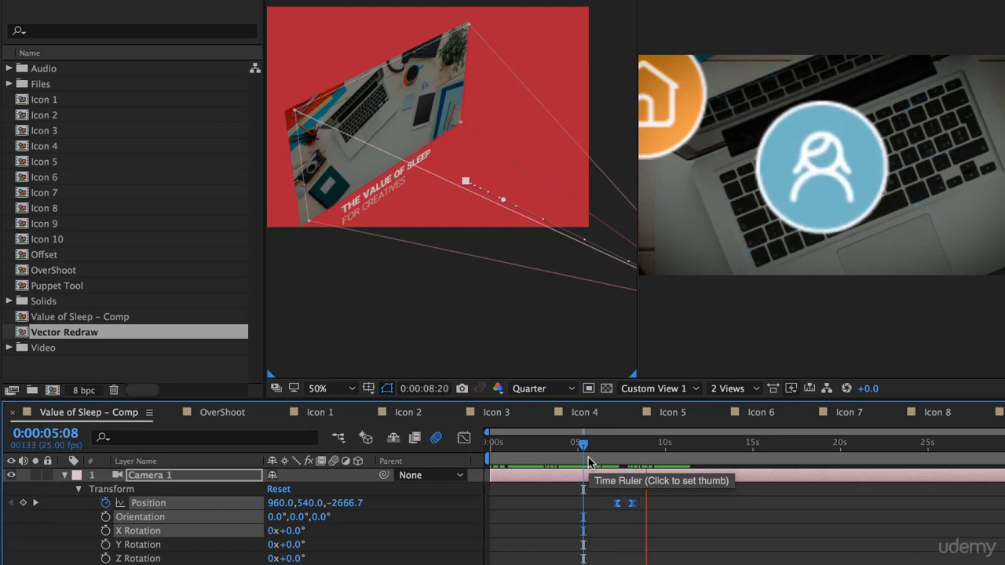
{"action": "key", "text": "space"}
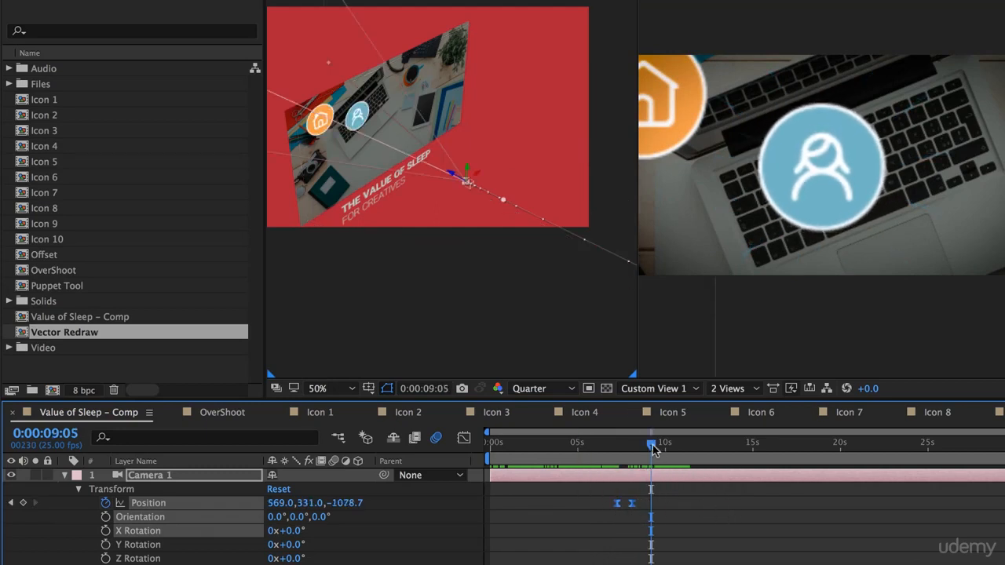
- Add a Position keyframe to Camera 1 at 0:00:11:00 to hold the view on the second icon
{"action": "left_click_drag", "start_coordinate": [652, 449], "coordinate": [738, 446]}
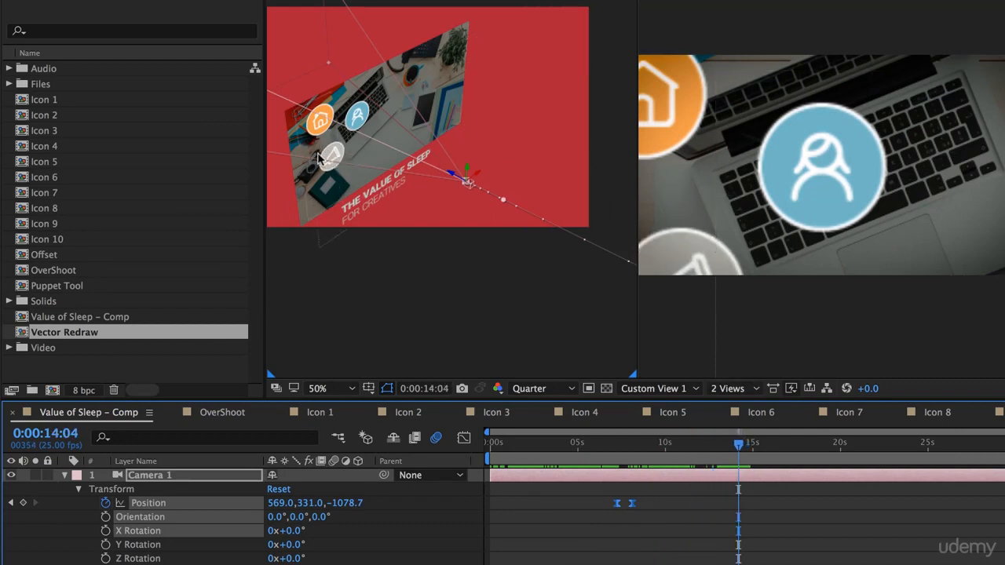
{"action": "mouse_move", "coordinate": [685, 451]}
{"action": "left_mouse_down"}
{"action": "mouse_move", "coordinate": [619, 447]}
{"action": "mouse_move", "coordinate": [705, 459]}
{"action": "mouse_move", "coordinate": [690, 463]}
{"action": "left_mouse_up"}
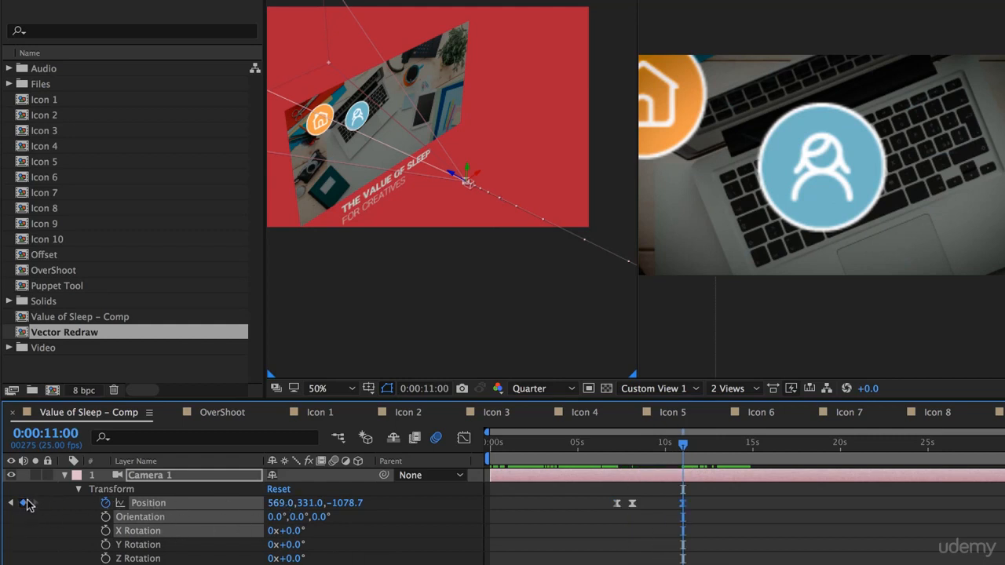
{"action": "left_click", "coordinate": [632, 503]}
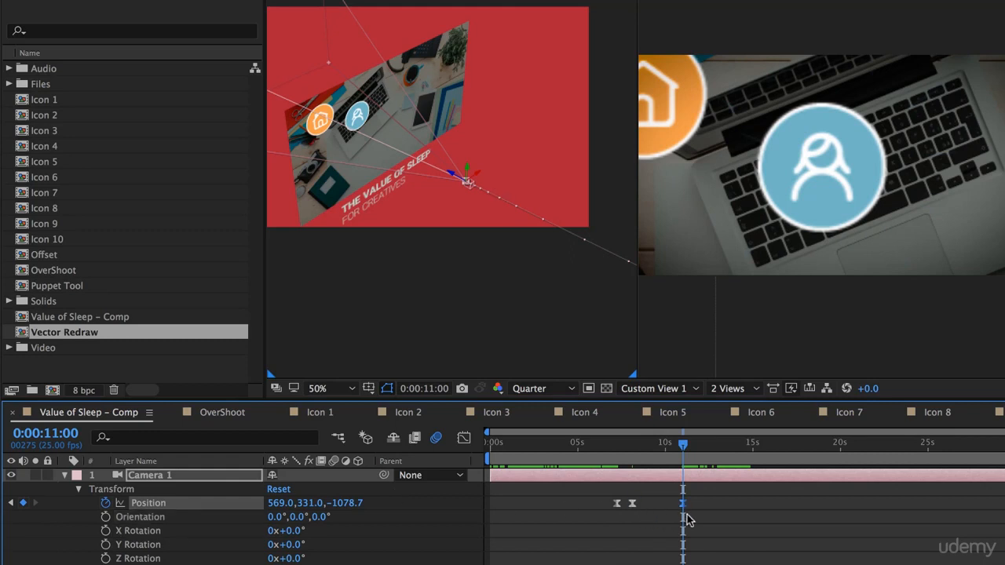
- Keyframe Camera 1's Position at 0:00:11:18 to 295.0, 584.0, -1078.7 so it frames the megaphone icon
{"action": "left_click_drag", "start_coordinate": [685, 447], "coordinate": [695, 446]}
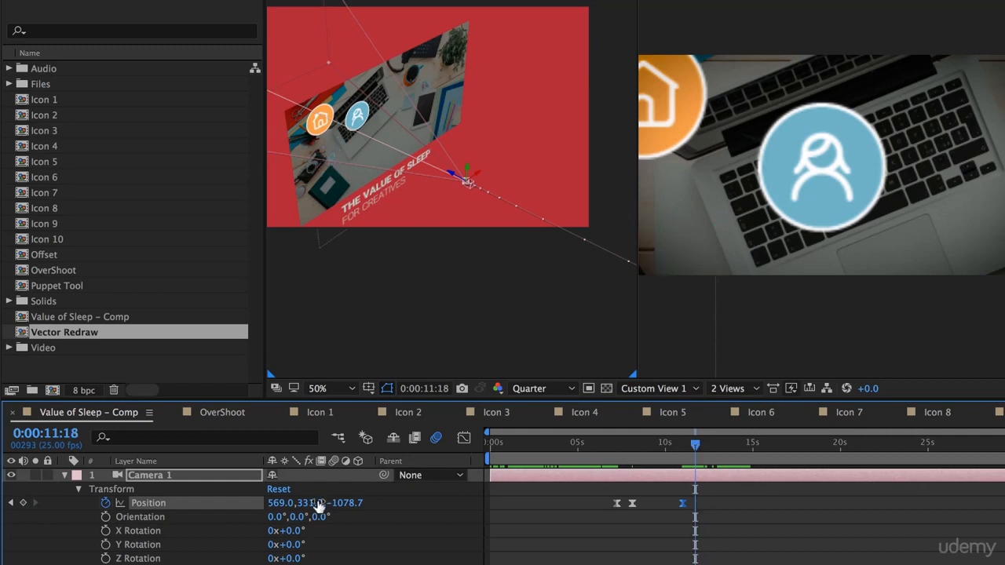
{"action": "left_click_drag", "start_coordinate": [274, 508], "coordinate": [131, 509]}
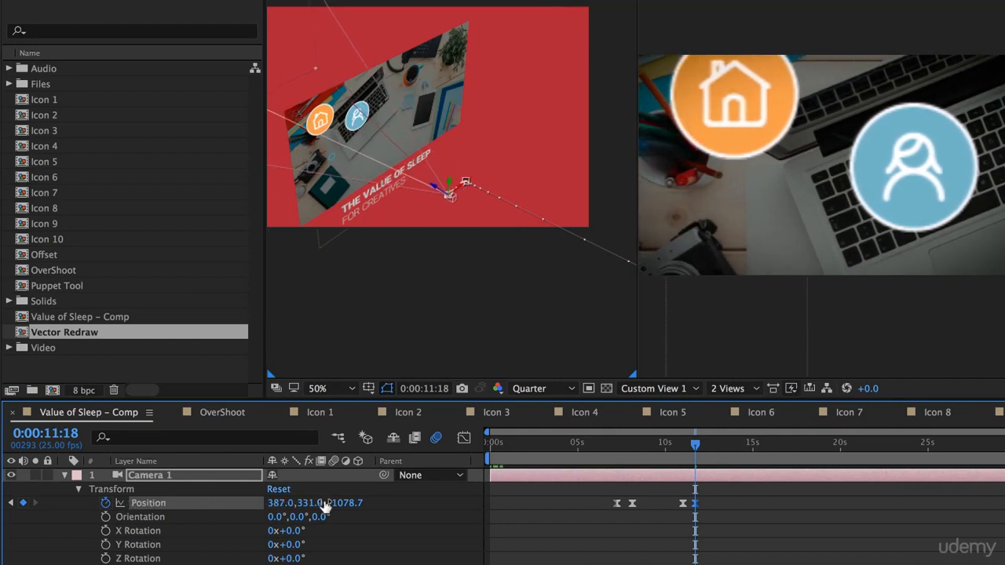
{"action": "left_click_drag", "start_coordinate": [324, 506], "coordinate": [530, 489]}
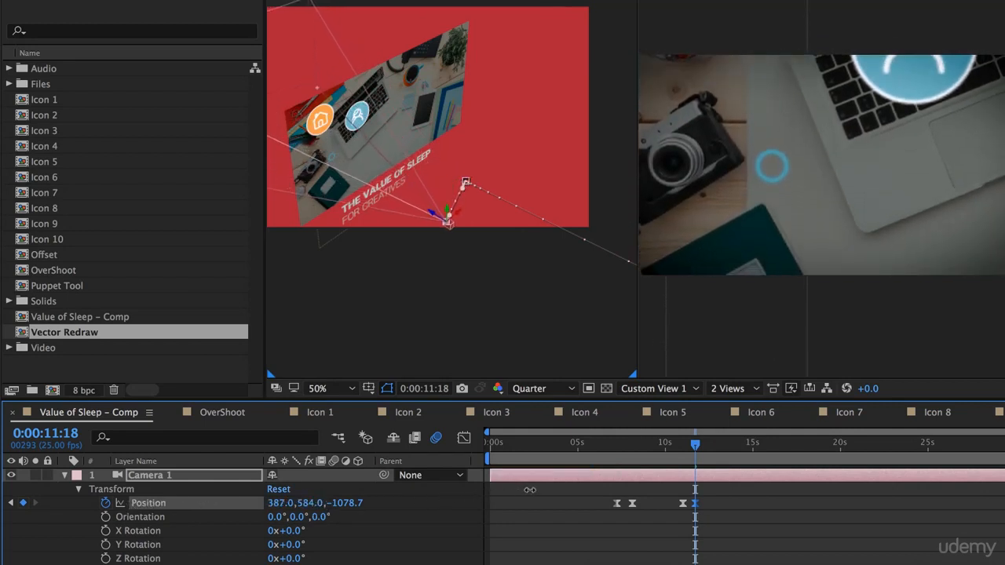
{"action": "left_click_drag", "start_coordinate": [276, 503], "coordinate": [203, 503]}
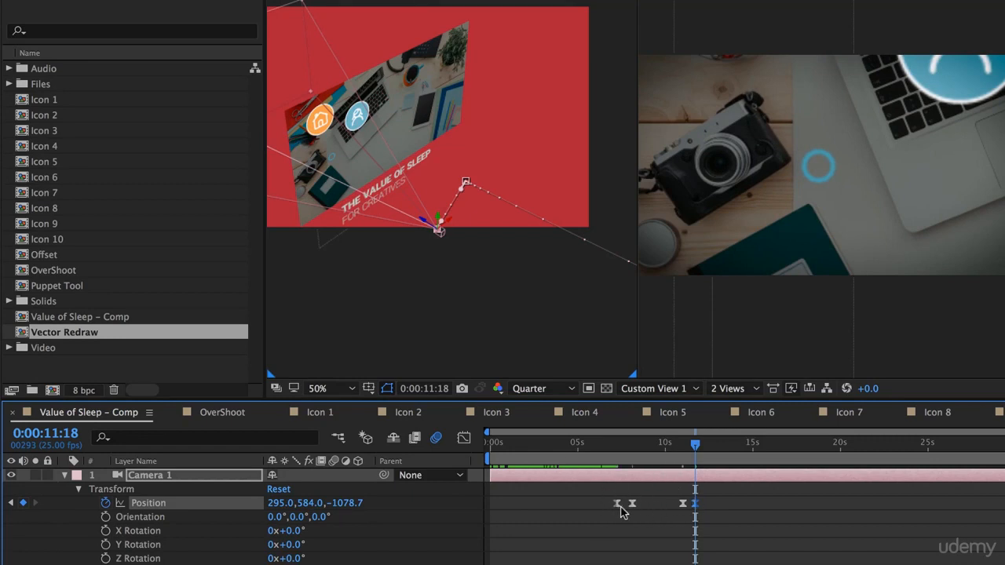
- Preview the whole camera animation from 0:00:05:18 through to the megaphone icon
{"action": "left_click_drag", "start_coordinate": [611, 453], "coordinate": [590, 453]}
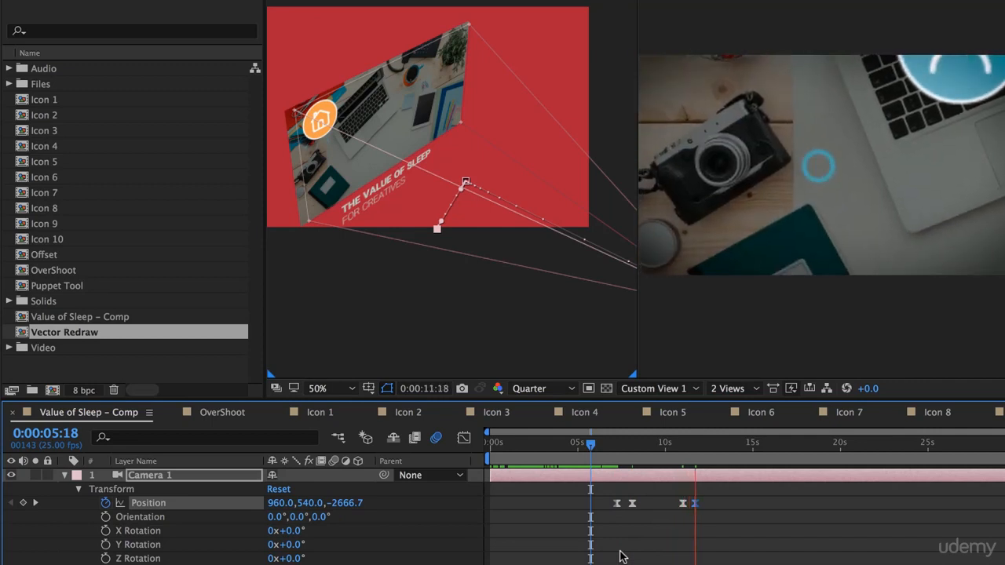
{"action": "key", "text": "space"}
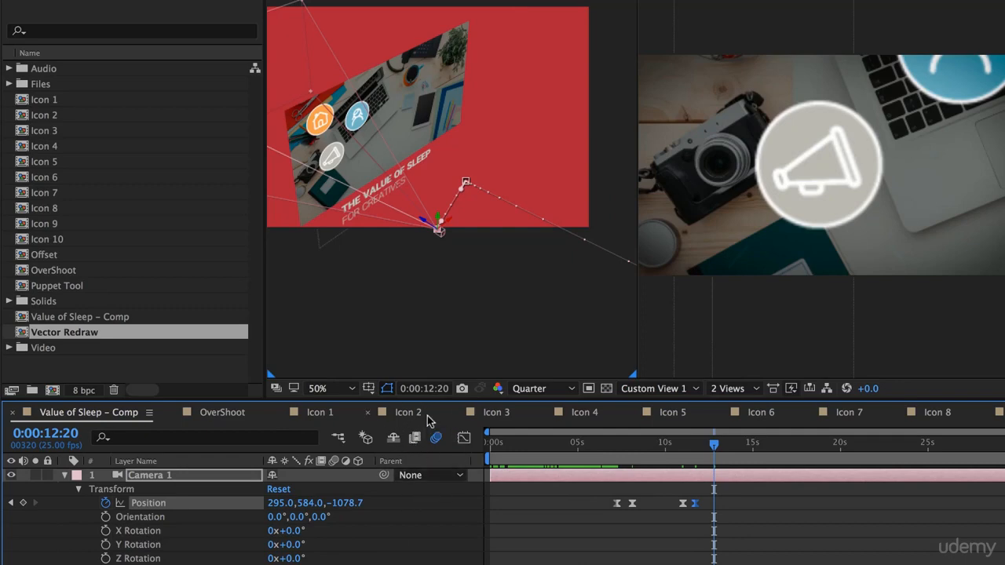
{"action": "scroll", "coordinate": [314, 532], "scroll_direction": "down", "scroll_amount": 5}
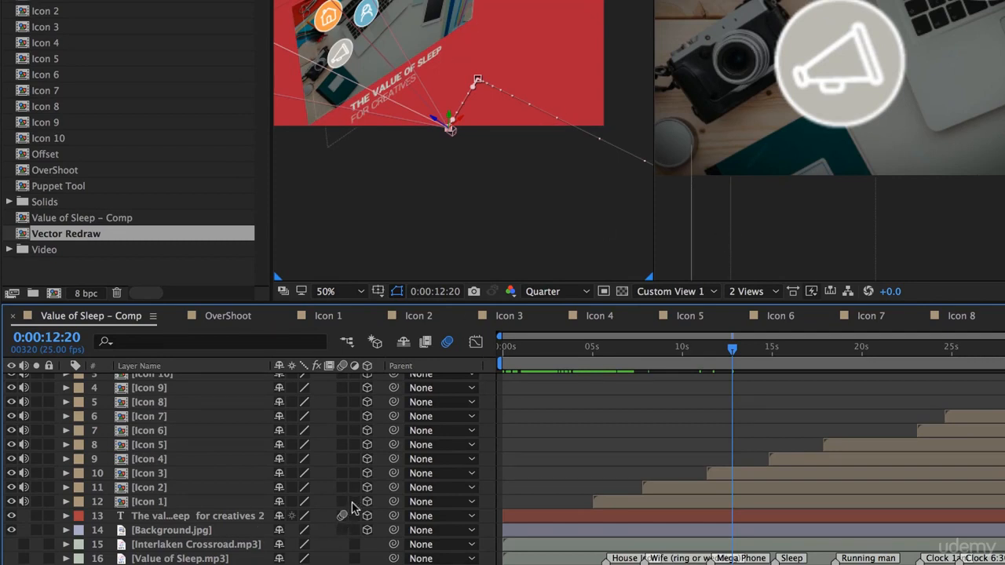
{"action": "left_click_drag", "start_coordinate": [342, 511], "coordinate": [342, 501]}
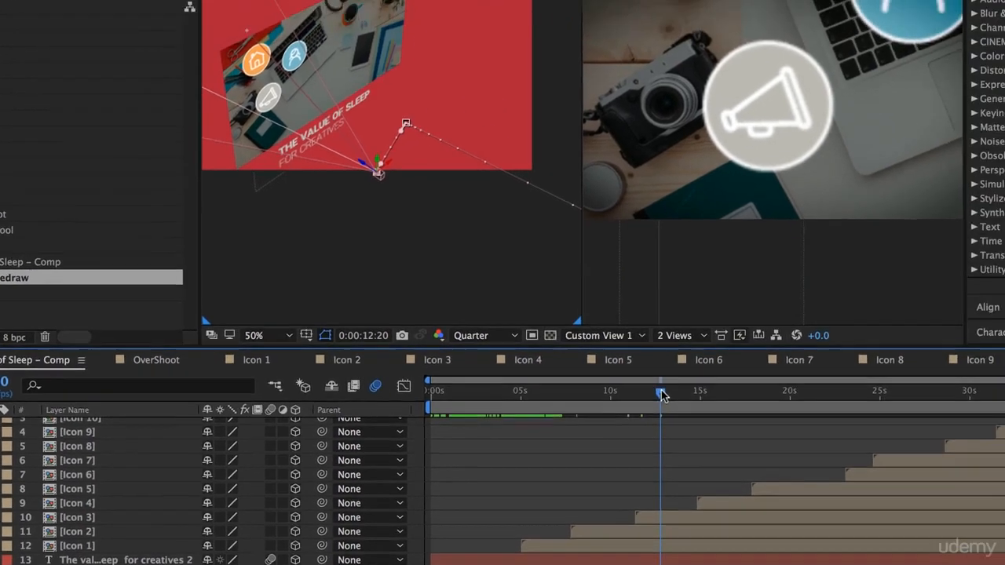
- Go to the camera move at 0:00:11:08 and set the composition preview resolution to Full
{"action": "left_click_drag", "start_coordinate": [732, 348], "coordinate": [697, 358]}
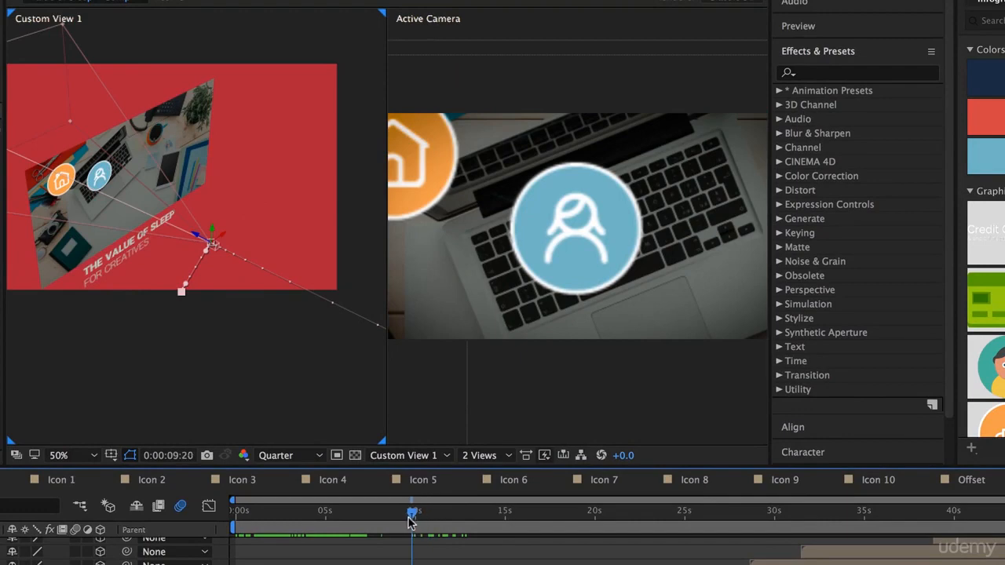
{"action": "left_click_drag", "start_coordinate": [409, 522], "coordinate": [442, 539]}
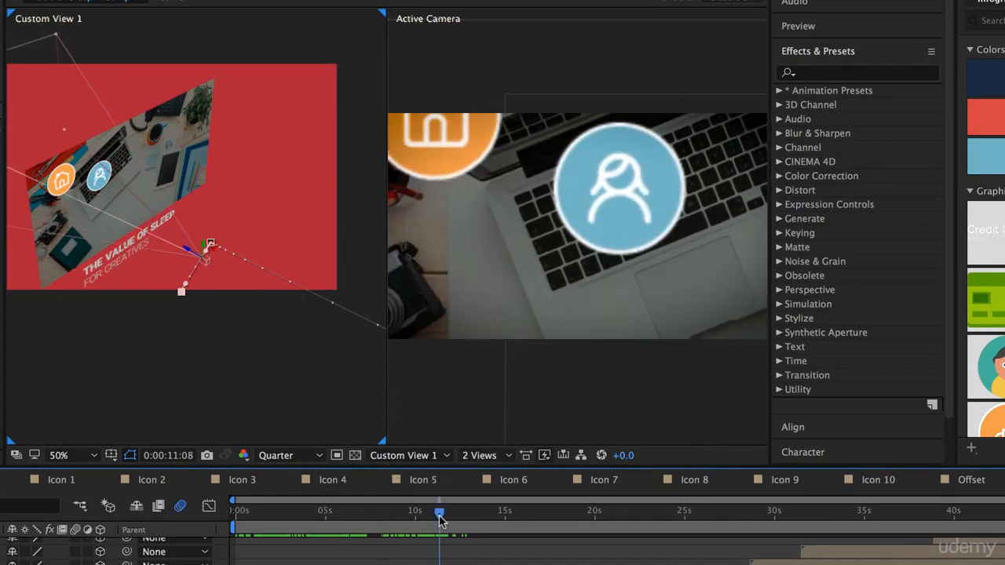
{"action": "left_click", "coordinate": [298, 455]}
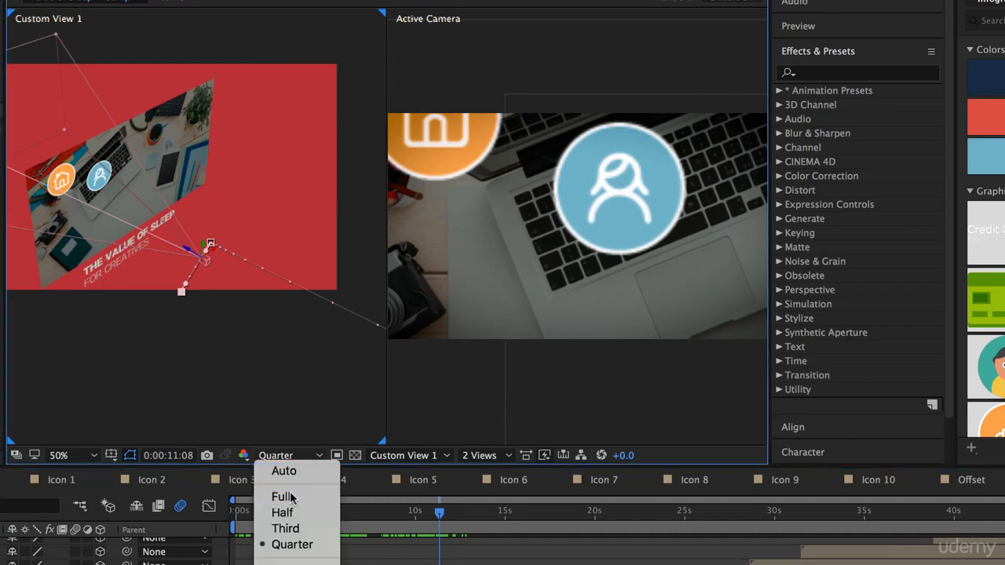
{"action": "left_click", "coordinate": [282, 497]}
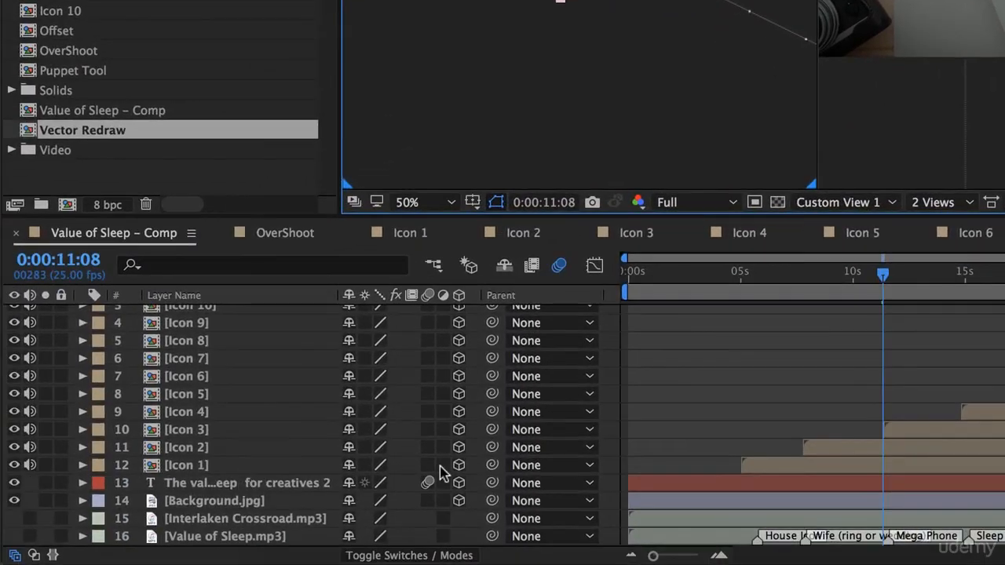
- Enable motion blur on the Icon 1 through Icon 10 layers
{"action": "left_click_drag", "start_coordinate": [427, 464], "coordinate": [435, 357]}
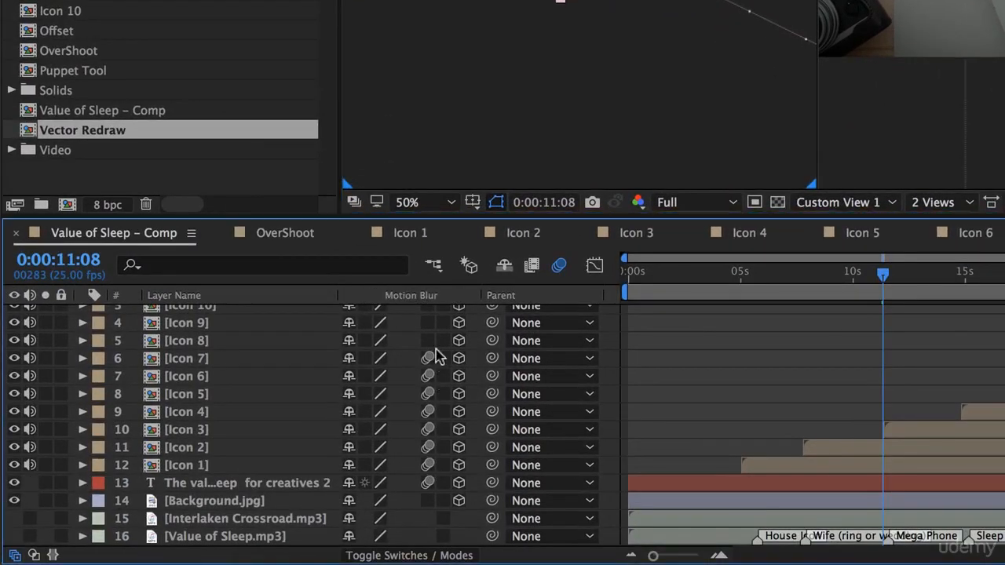
{"action": "left_click_drag", "start_coordinate": [436, 315], "coordinate": [438, 309]}
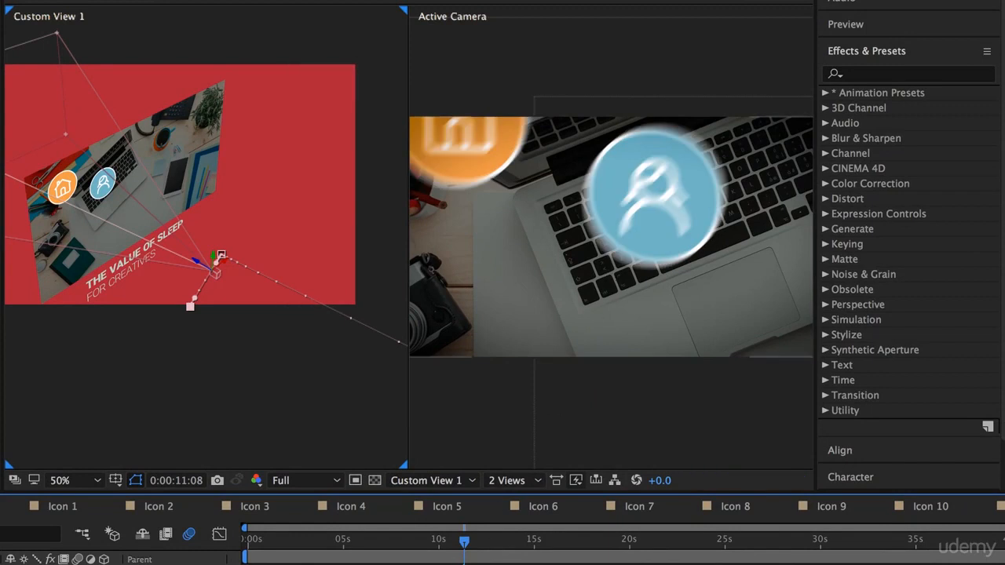
- Preview the motion-blurred camera move around 0:00:11:00 at Full resolution
{"action": "mouse_move", "coordinate": [465, 543]}
{"action": "left_mouse_down"}
{"action": "mouse_move", "coordinate": [439, 544]}
{"action": "mouse_move", "coordinate": [469, 547]}
{"action": "left_mouse_up"}
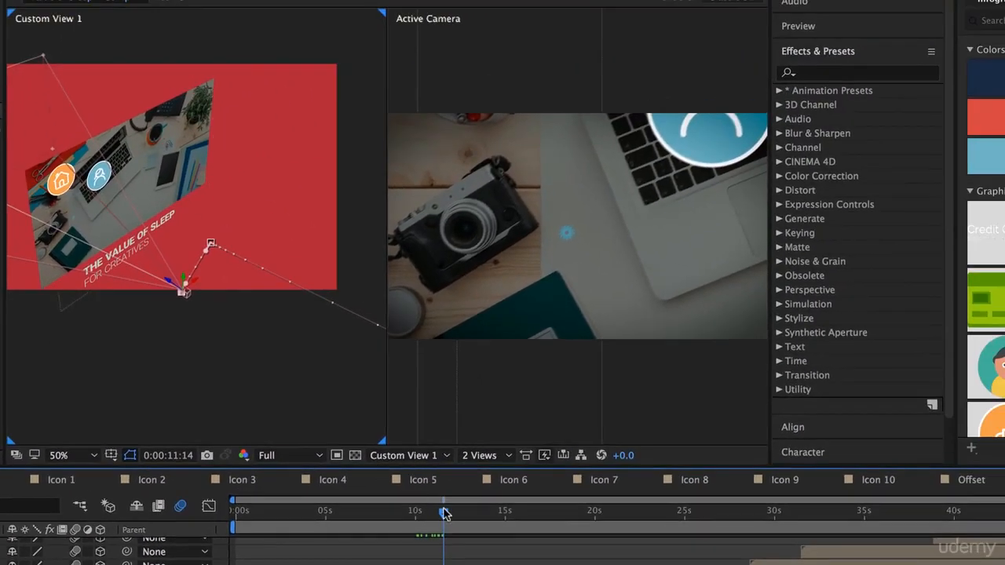
{"action": "left_click_drag", "start_coordinate": [445, 514], "coordinate": [427, 514]}
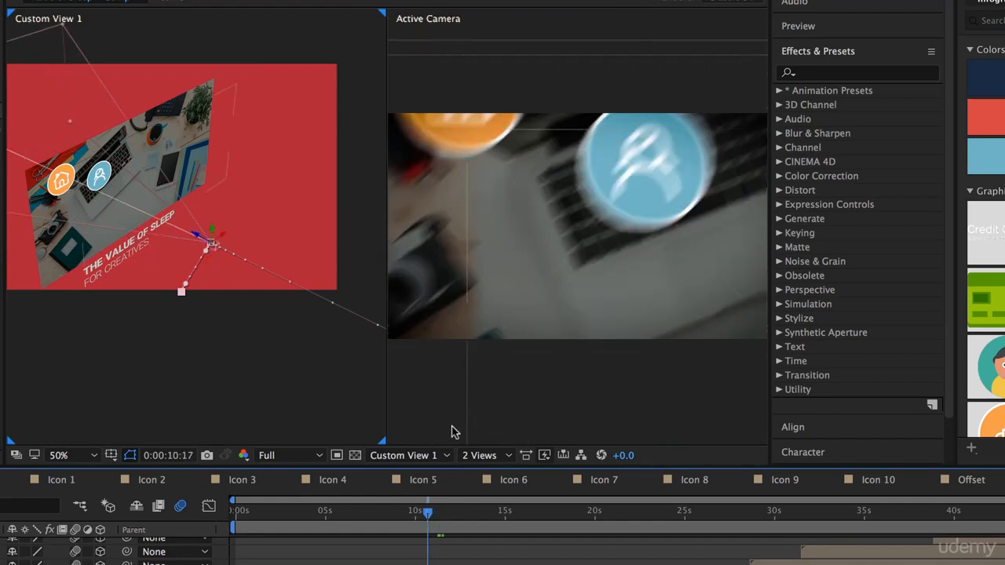
{"action": "left_click", "coordinate": [429, 519]}
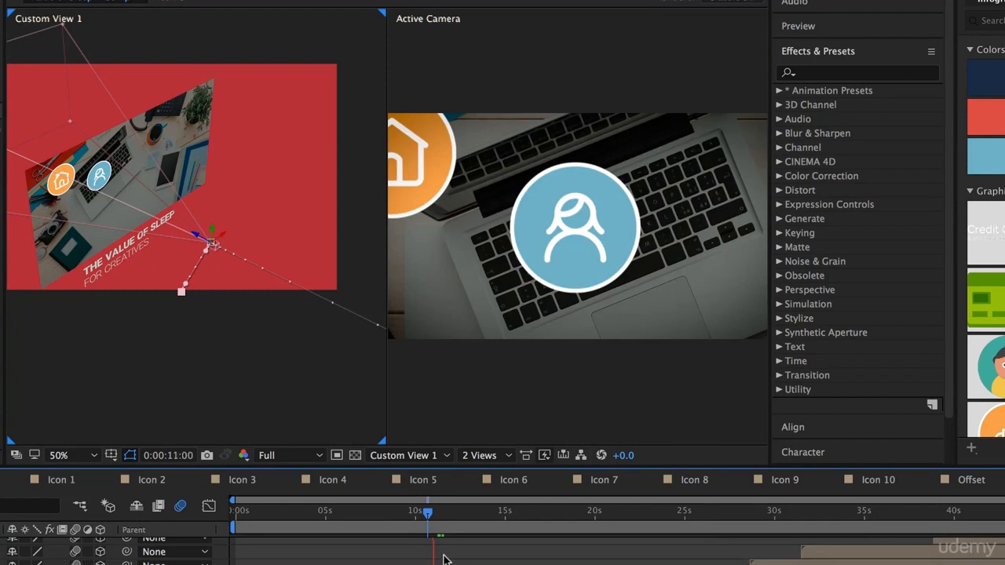
{"action": "left_click", "coordinate": [437, 520]}
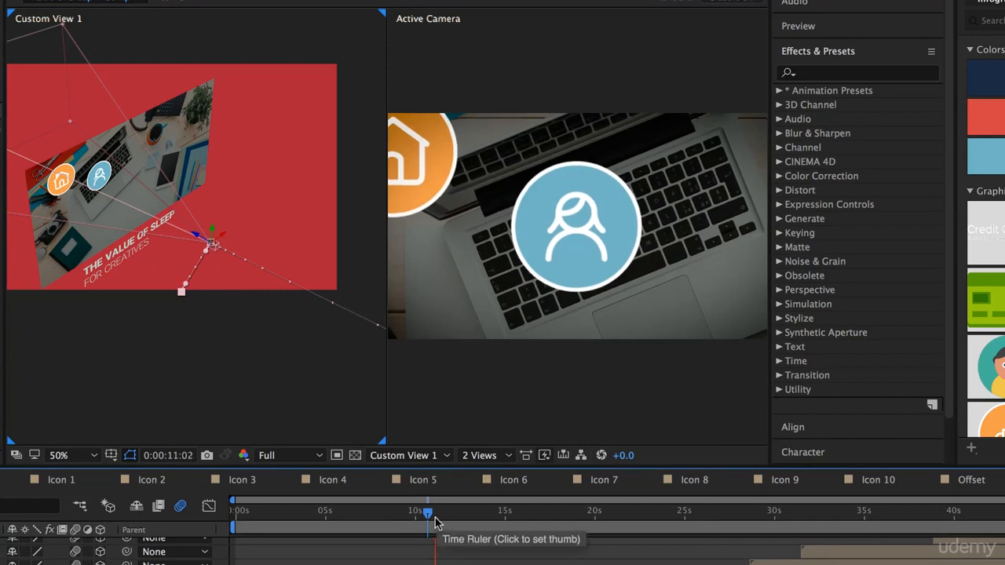
{"action": "mouse_move", "coordinate": [432, 516]}
{"action": "left_mouse_down"}
{"action": "mouse_move", "coordinate": [426, 525]}
{"action": "mouse_move", "coordinate": [436, 524]}
{"action": "left_mouse_up"}
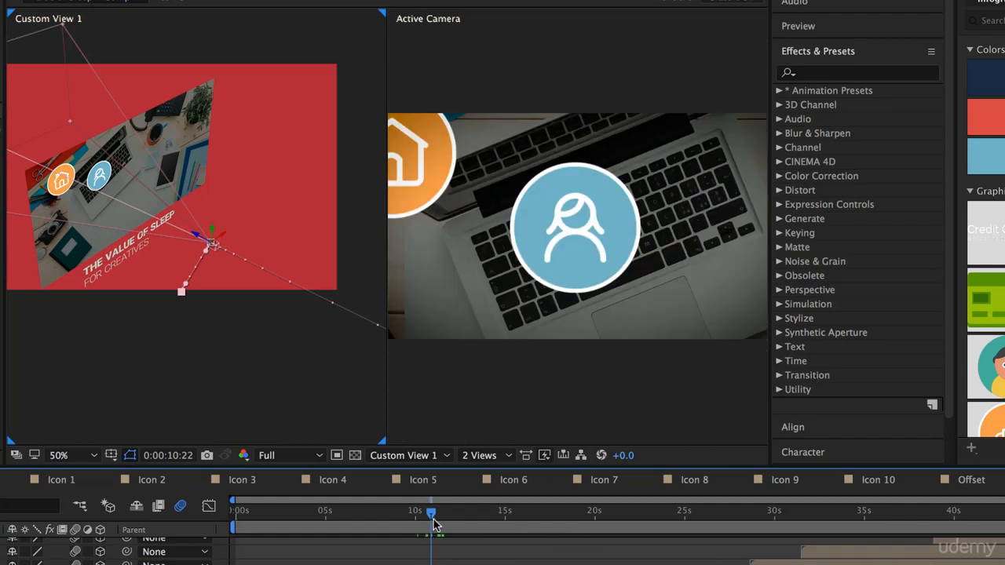
{"action": "left_click", "coordinate": [433, 519]}
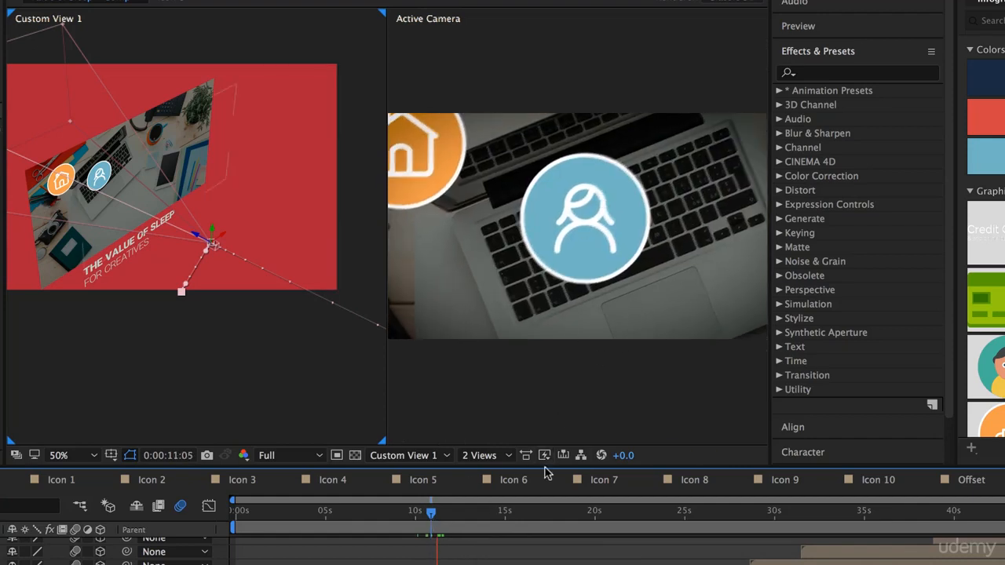
{"action": "key", "text": "space"}
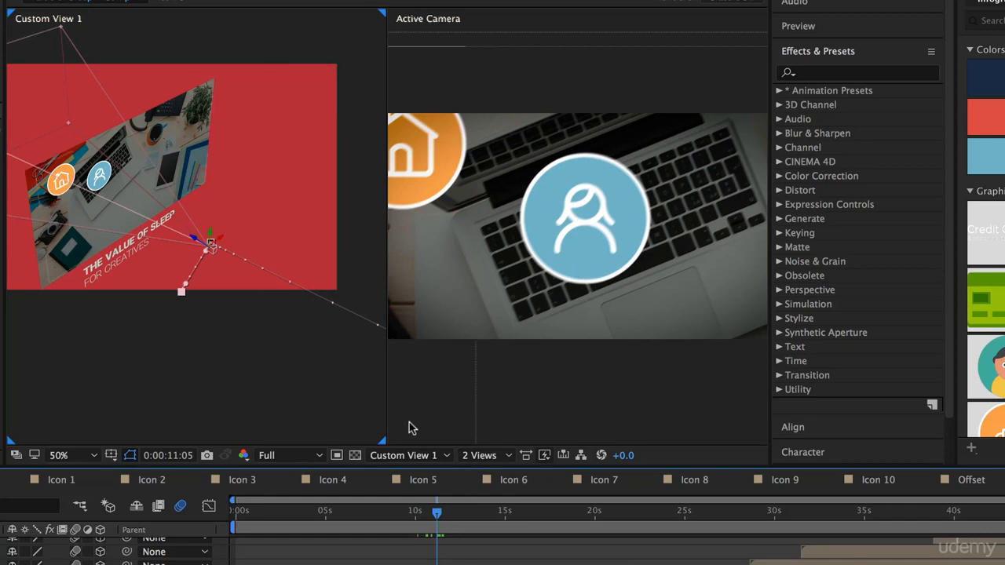
- Set the preview resolution to Quarter and preview the camera move from 0:00:10:15
{"action": "left_click", "coordinate": [296, 457]}
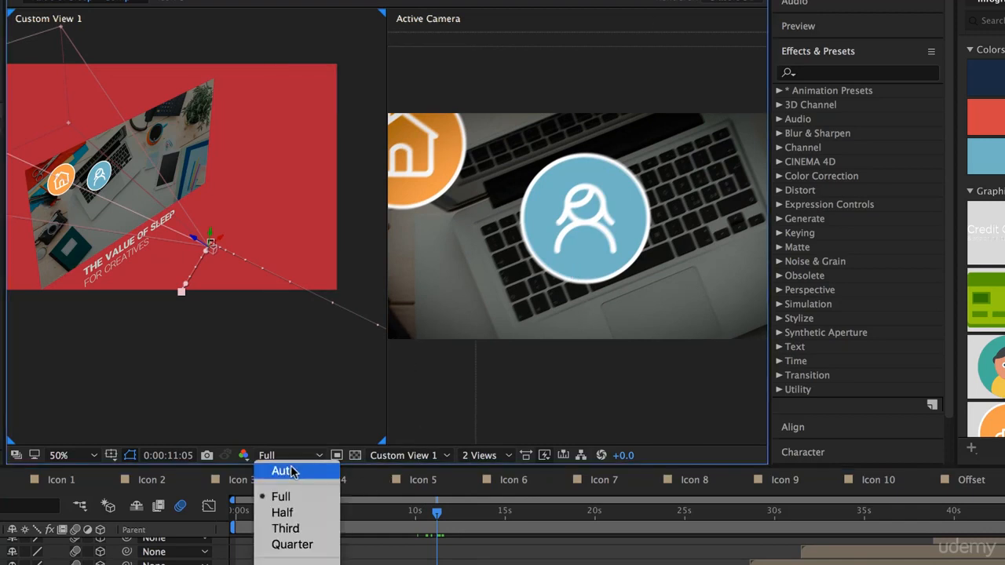
{"action": "left_click", "coordinate": [297, 543]}
{"action": "left_click", "coordinate": [427, 514]}
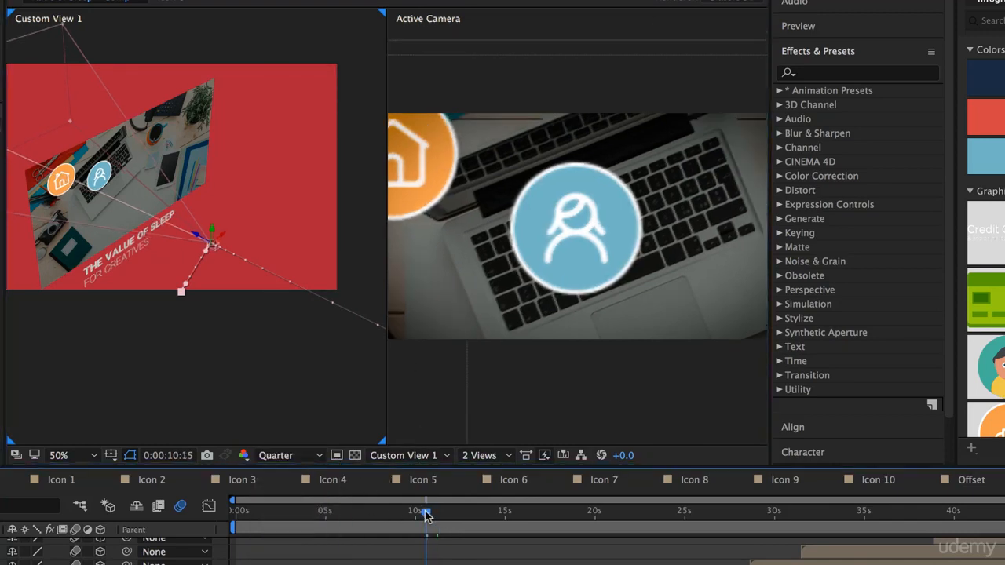
{"action": "key", "text": "space"}
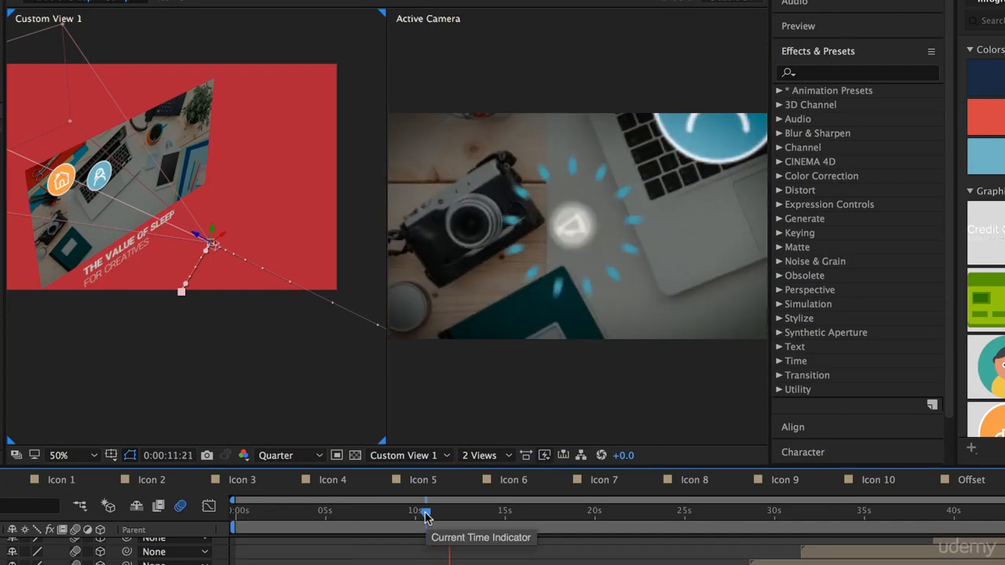
{"action": "mouse_move", "coordinate": [428, 512]}
{"action": "left_mouse_down"}
{"action": "mouse_move", "coordinate": [449, 512]}
{"action": "mouse_move", "coordinate": [437, 514]}
{"action": "left_mouse_up"}
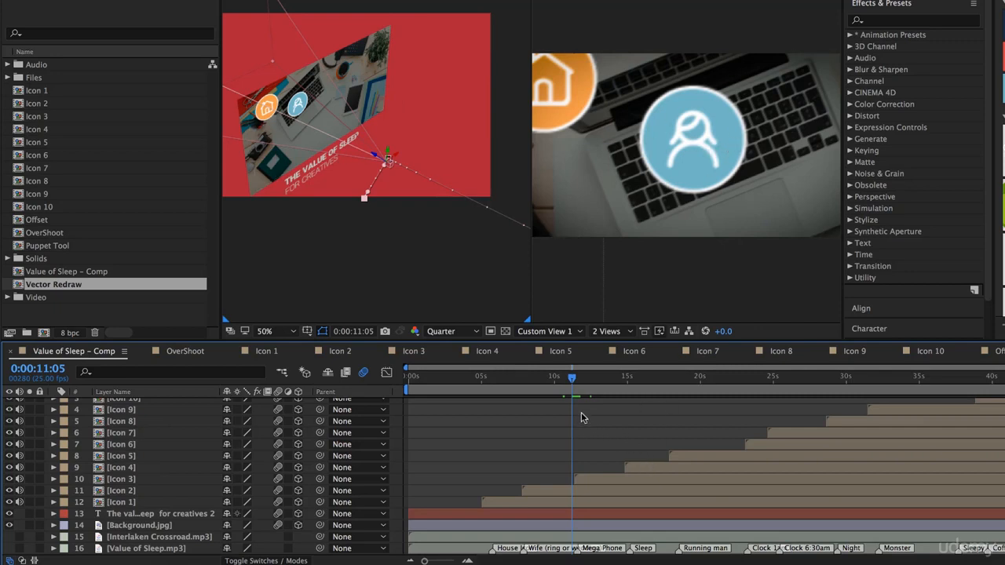
- Hold Camera 1 on the megaphone with a Position keyframe, then keyframe 767.0, 766.0, -1078.7 at 0:00:15:05 to frame the bed icon
{"action": "left_click_drag", "start_coordinate": [573, 379], "coordinate": [632, 389]}
{"action": "scroll", "coordinate": [173, 416], "scroll_direction": "up", "scroll_amount": 5}
{"action": "left_click", "coordinate": [20, 427]}
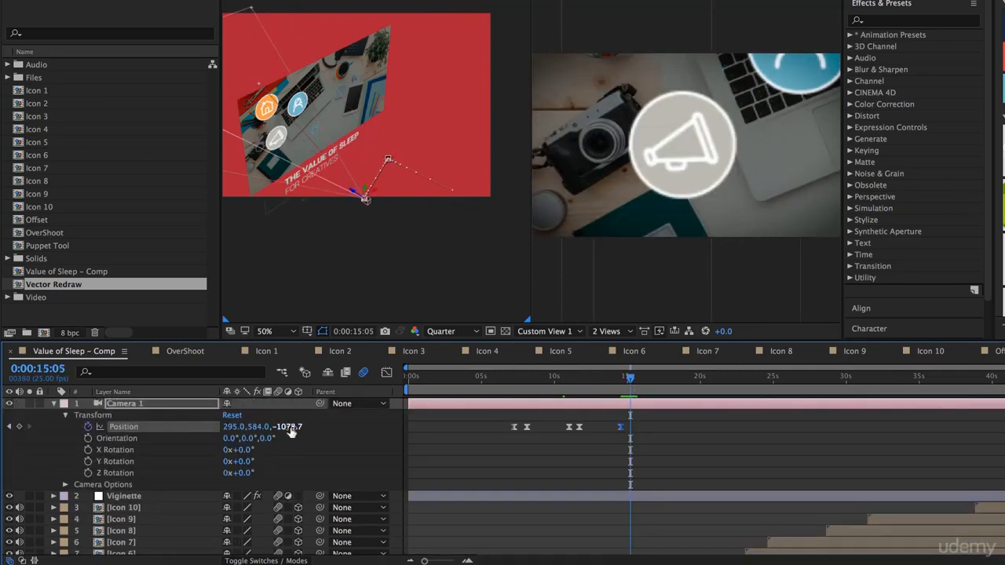
{"action": "left_click_drag", "start_coordinate": [258, 428], "coordinate": [345, 430]}
{"action": "left_click_drag", "start_coordinate": [231, 428], "coordinate": [578, 451]}
{"action": "left_click_drag", "start_coordinate": [259, 427], "coordinate": [305, 429]}
- Hold Camera 1 on the bed icon, then keyframe its Position at 0:00:18:06 to 942.0, 158.0, -1078.7 to frame Icon 5
{"action": "left_click_drag", "start_coordinate": [630, 379], "coordinate": [674, 384]}
{"action": "left_click", "coordinate": [20, 427]}
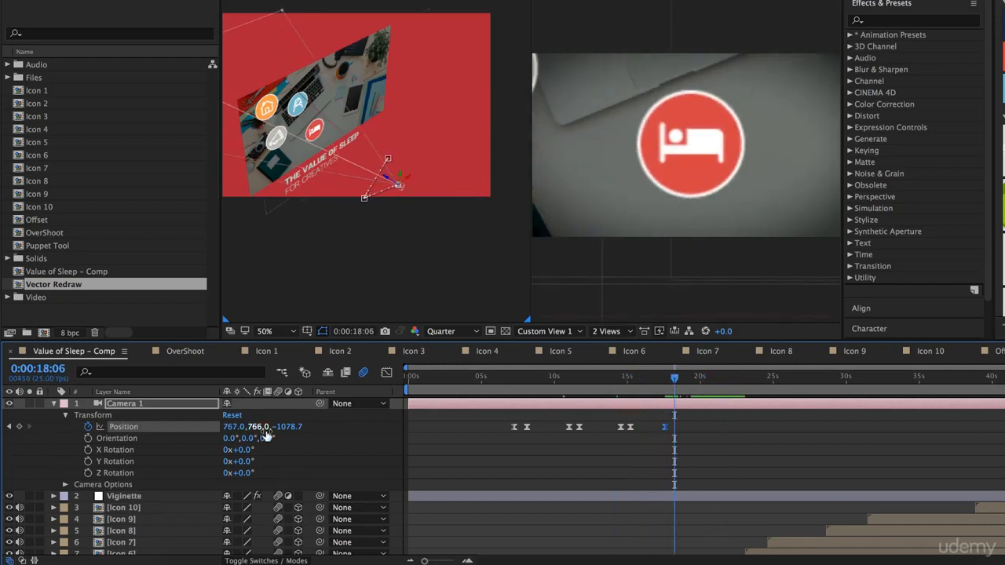
{"action": "mouse_move", "coordinate": [264, 430]}
{"action": "left_mouse_down"}
{"action": "mouse_move", "coordinate": [1, 436]}
{"action": "mouse_move", "coordinate": [272, 427]}
{"action": "left_mouse_up"}
{"action": "left_click_drag", "start_coordinate": [233, 428], "coordinate": [353, 433]}
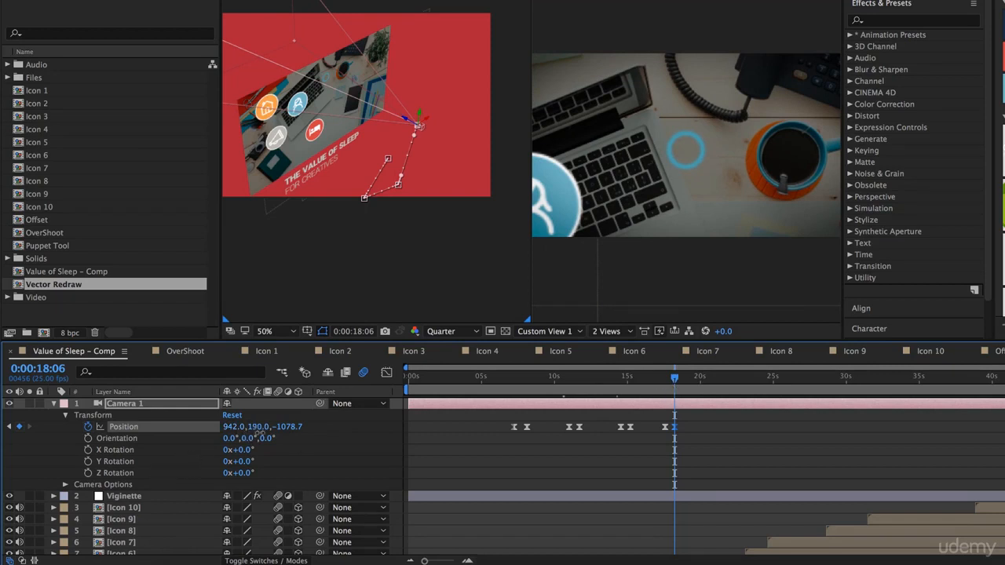
{"action": "left_click_drag", "start_coordinate": [259, 428], "coordinate": [226, 434]}
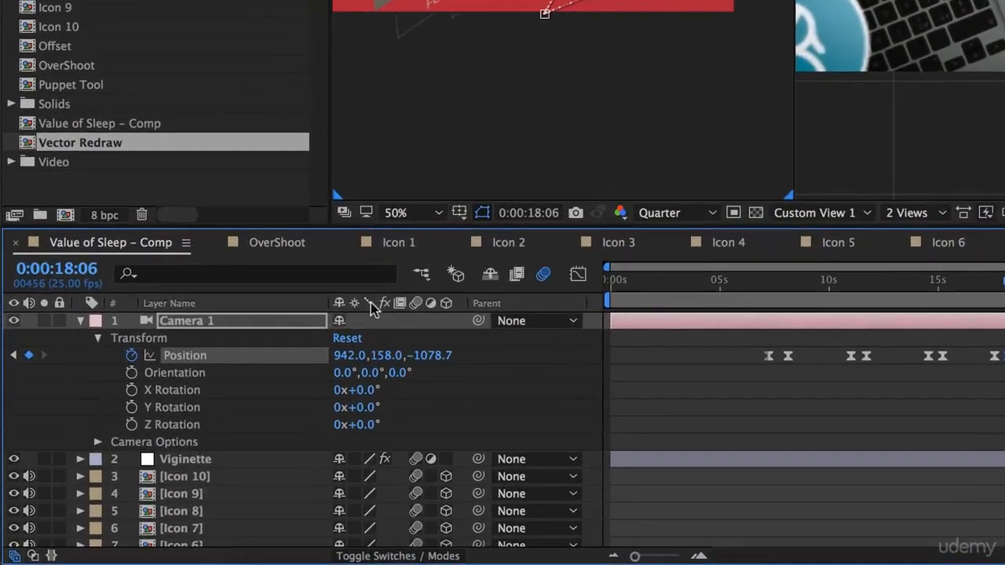
- Scale the Background.jpg layer up to 63% so it extends past the camera's view
{"action": "scroll", "coordinate": [137, 497], "scroll_direction": "down", "scroll_amount": 5}
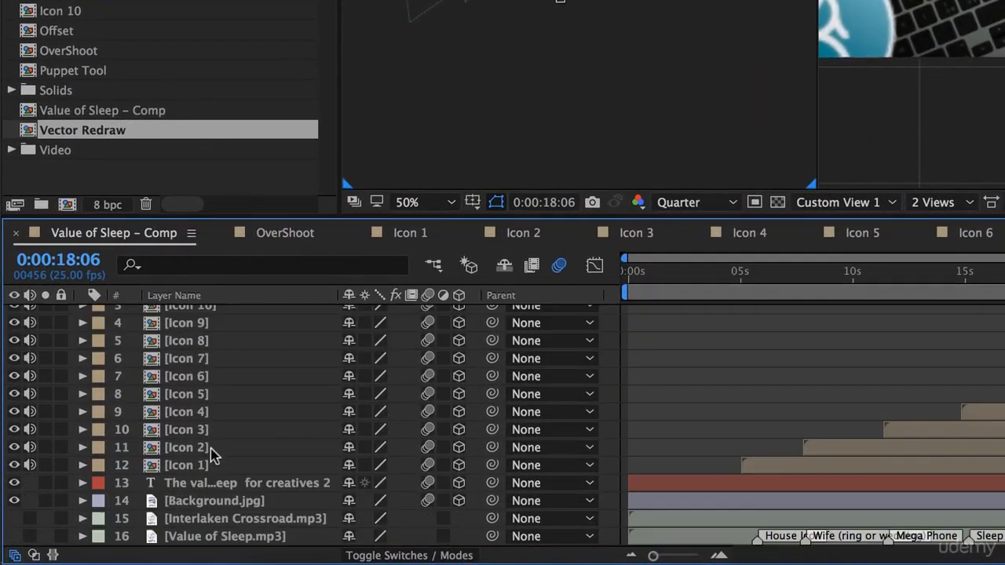
{"action": "left_click", "coordinate": [228, 488]}
{"action": "left_click", "coordinate": [183, 506]}
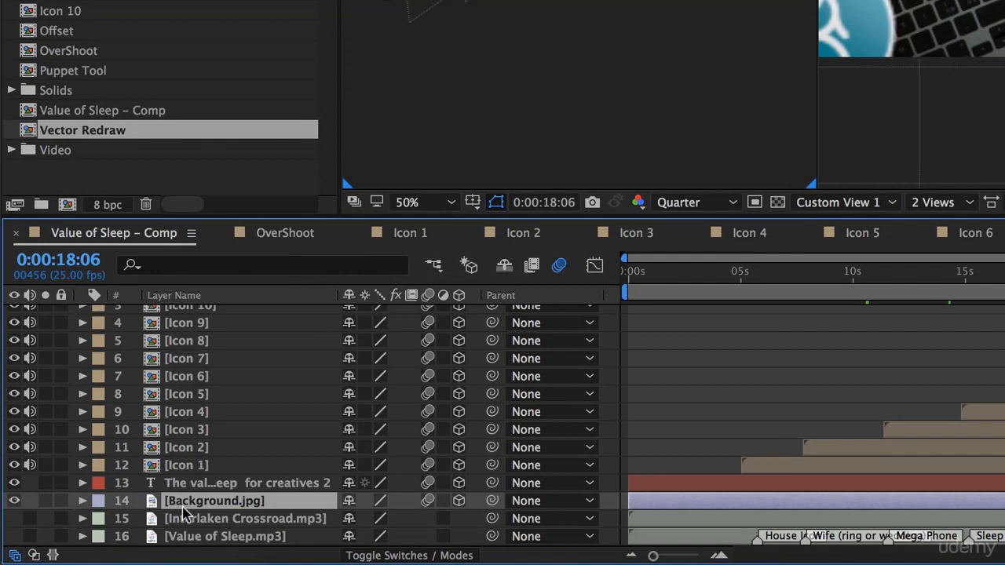
{"action": "left_click", "coordinate": [83, 502]}
{"action": "scroll", "coordinate": [120, 510], "scroll_direction": "down", "scroll_amount": 2}
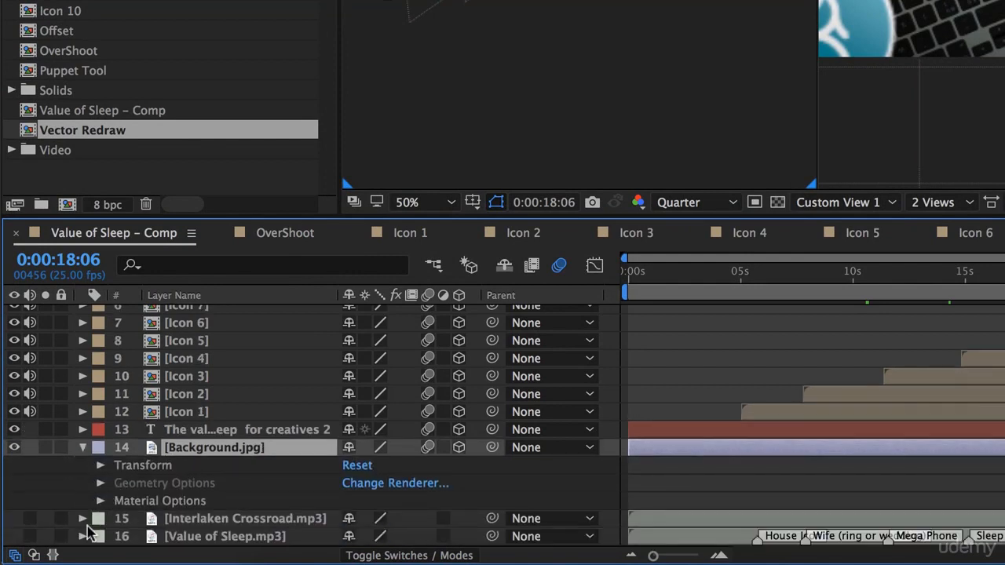
{"action": "left_click", "coordinate": [99, 466]}
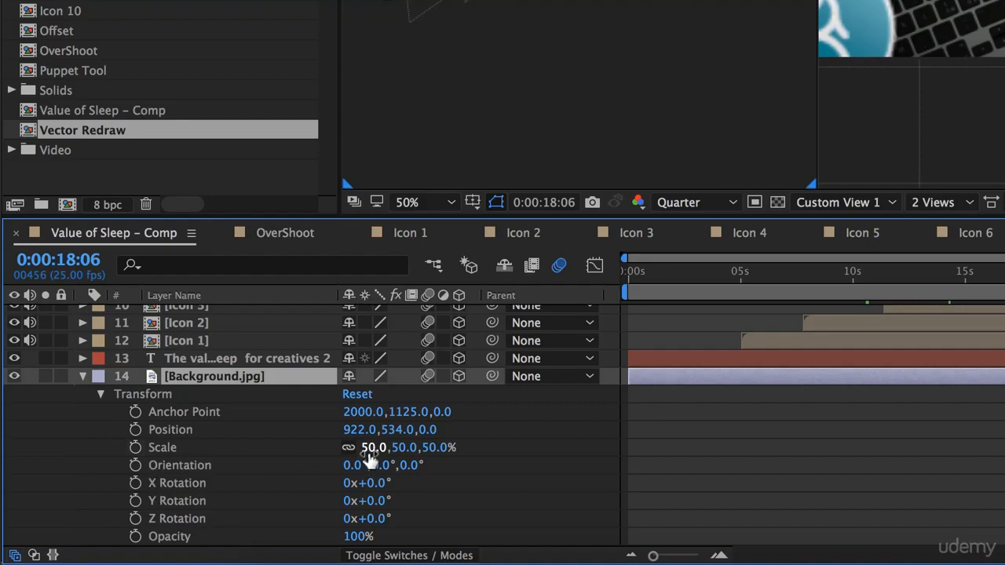
{"action": "left_click_drag", "start_coordinate": [368, 452], "coordinate": [380, 450]}
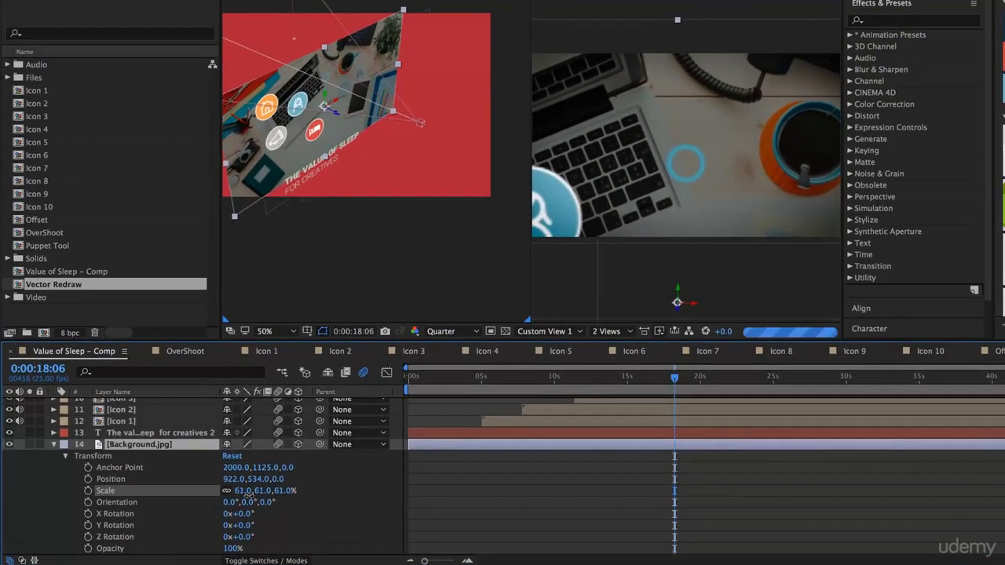
{"action": "left_click_drag", "start_coordinate": [247, 493], "coordinate": [312, 467]}
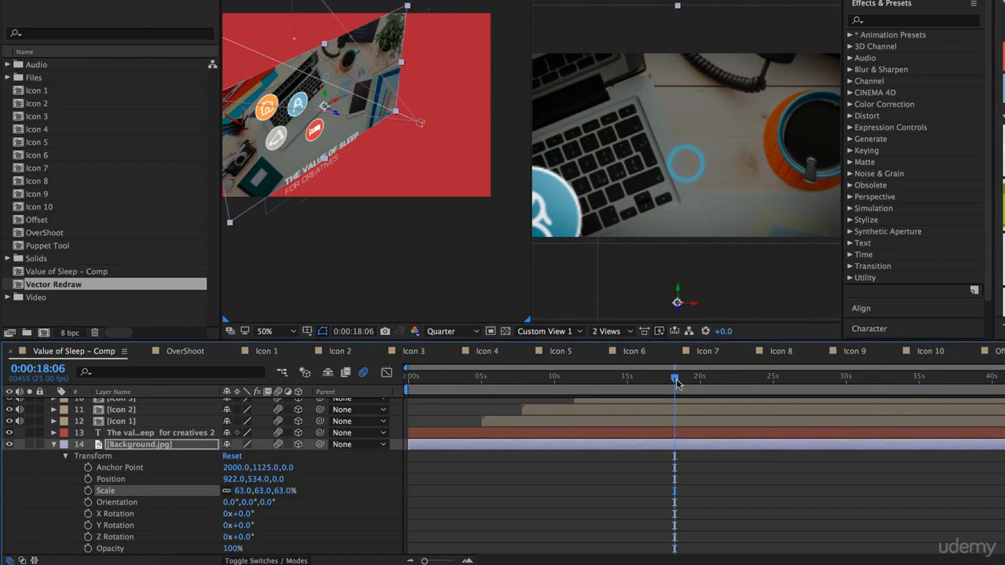
- Hold Camera 1 on the running man, then keyframe its Position at 0:00:23:13 to 1280.0, 604.0, -1078.7 to frame the orange clock
{"action": "left_click_drag", "start_coordinate": [675, 382], "coordinate": [755, 383]}
{"action": "scroll", "coordinate": [521, 463], "scroll_direction": "up", "scroll_amount": 10}
{"action": "left_click", "coordinate": [20, 427]}
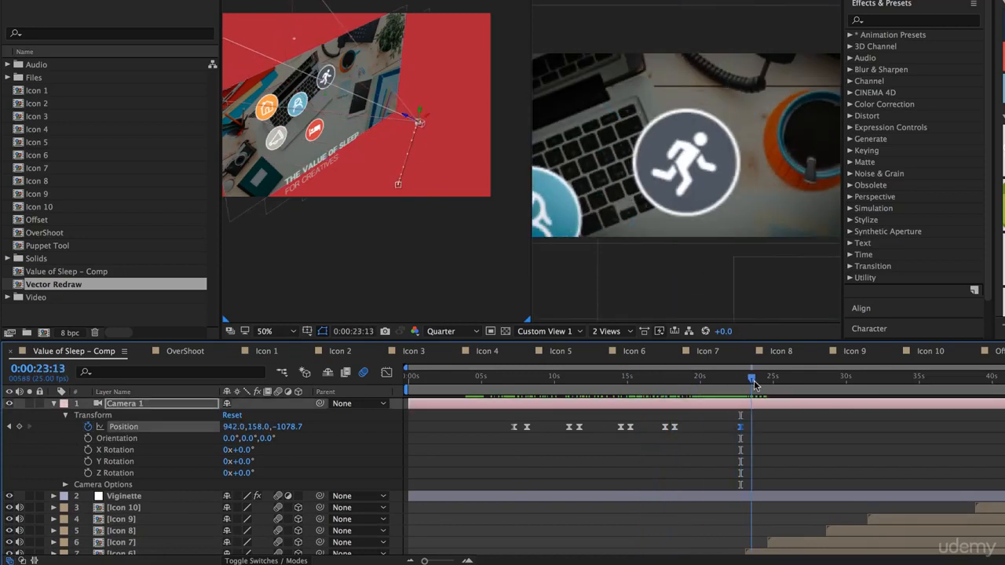
{"action": "left_click_drag", "start_coordinate": [257, 427], "coordinate": [439, 426]}
- Keyframe Camera 1's Position at 0:00:24:16 to 1450.0, 337.0, -1078.7 so it frames the blue clock icon
{"action": "mouse_move", "coordinate": [753, 381]}
{"action": "left_mouse_down"}
{"action": "mouse_move", "coordinate": [774, 382]}
{"action": "mouse_move", "coordinate": [765, 383]}
{"action": "left_mouse_up"}
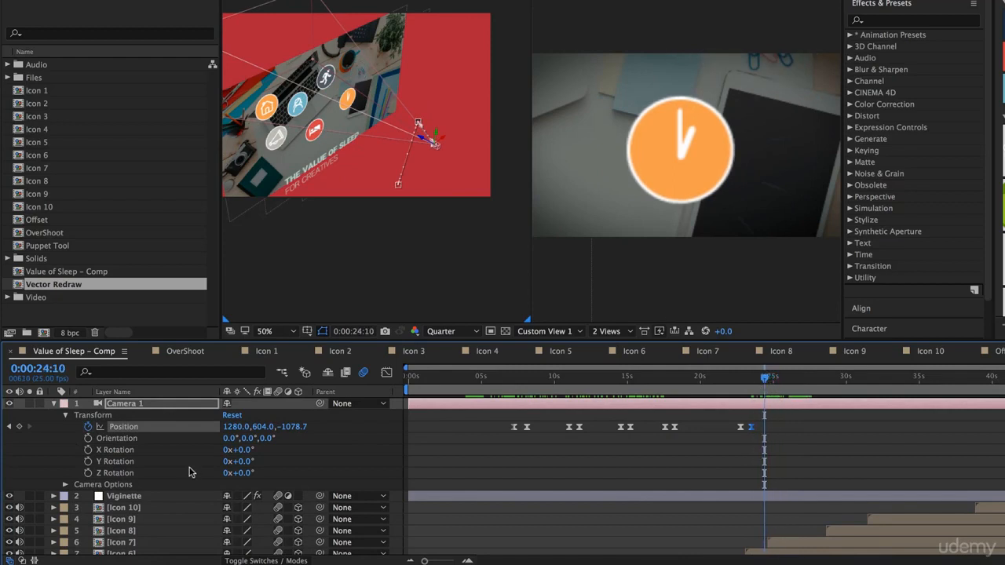
{"action": "left_click_drag", "start_coordinate": [259, 431], "coordinate": [40, 444]}
{"action": "left_click", "coordinate": [768, 429]}
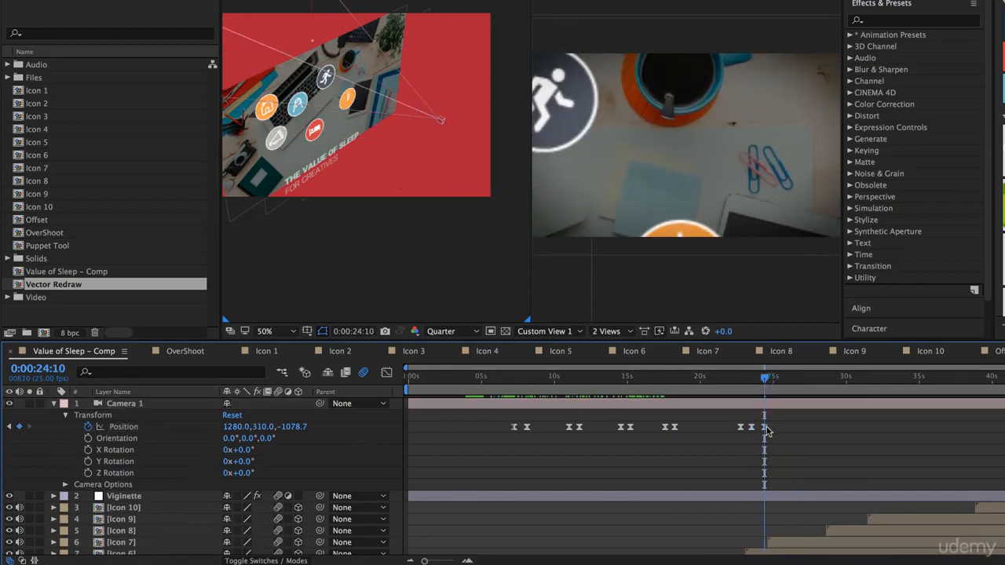
{"action": "left_click_drag", "start_coordinate": [765, 428], "coordinate": [767, 427]}
{"action": "left_click_drag", "start_coordinate": [766, 382], "coordinate": [769, 384]}
{"action": "mouse_move", "coordinate": [257, 427]}
{"action": "left_mouse_down"}
{"action": "mouse_move", "coordinate": [294, 427]}
{"action": "mouse_move", "coordinate": [245, 430]}
{"action": "left_mouse_up"}
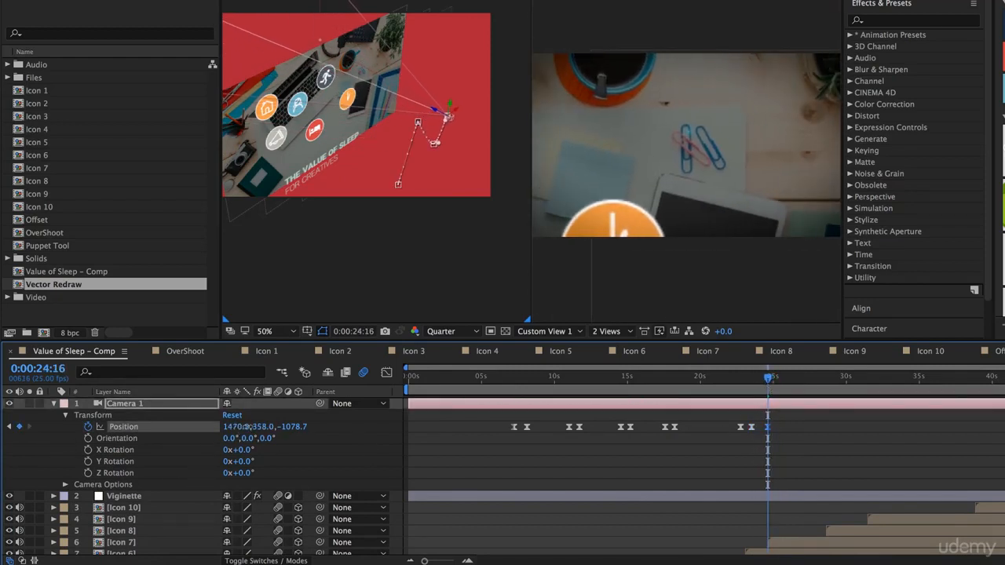
- Hold Camera 1 on the blue clock with a Position keyframe, then lower its view at 0:00:28:23 to frame Icon 8
{"action": "left_click_drag", "start_coordinate": [767, 381], "coordinate": [831, 382]}
{"action": "left_click", "coordinate": [20, 427]}
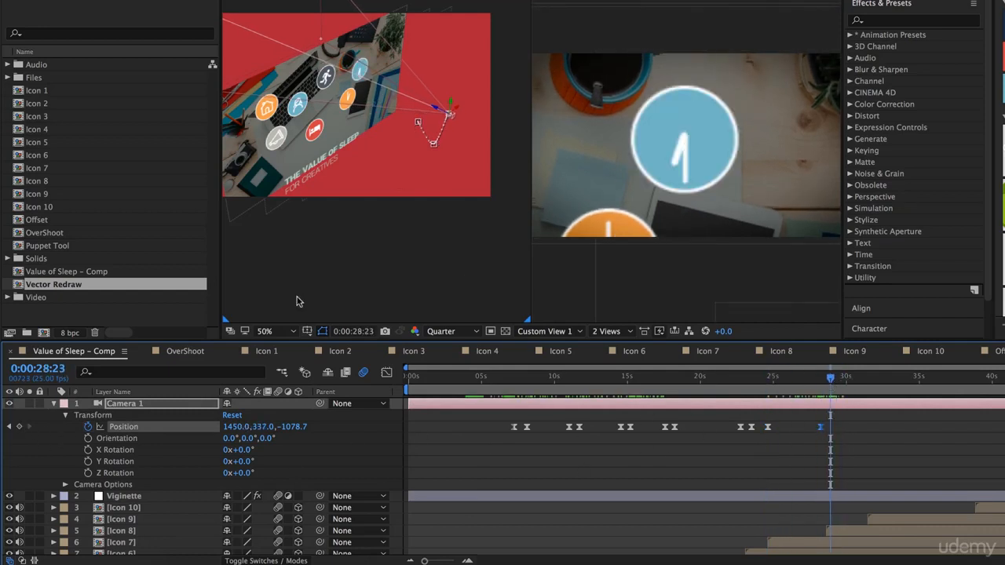
{"action": "left_click_drag", "start_coordinate": [259, 430], "coordinate": [450, 432]}
- Hold Camera 1 on Icon 8, then keyframe its Position at 0:00:31:19 to 1092.0, 858.0, -1078.7 to frame Icon 9
{"action": "left_click_drag", "start_coordinate": [841, 382], "coordinate": [872, 382]}
{"action": "left_click", "coordinate": [20, 427]}
{"action": "left_click_drag", "start_coordinate": [253, 427], "coordinate": [306, 416]}
{"action": "left_click_drag", "start_coordinate": [234, 428], "coordinate": [474, 423]}
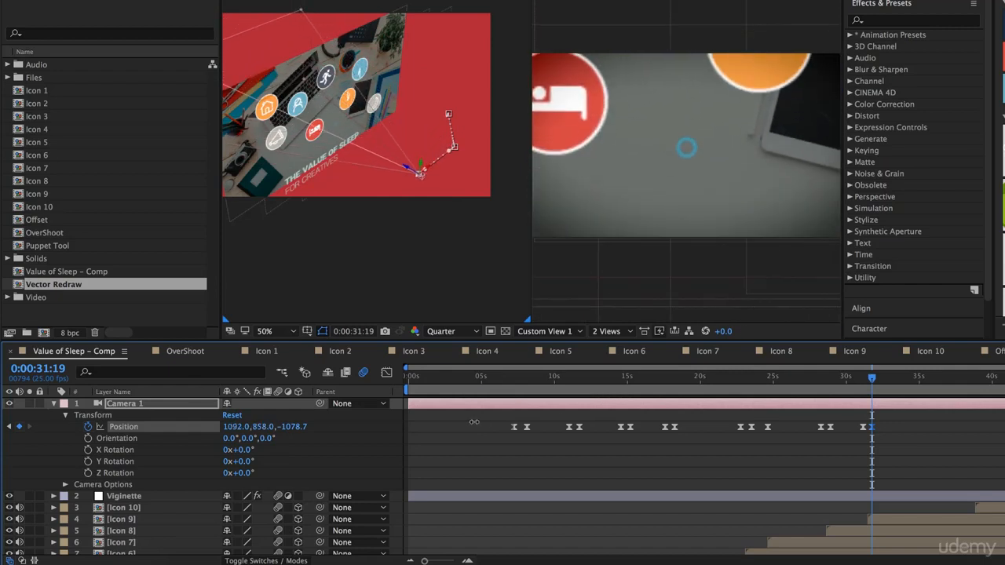
- Hold Camera 1 on Icon 9 with a Position keyframe just before Icon 10 begins, then move the current time to 0:00:39:10
{"action": "left_click_drag", "start_coordinate": [964, 382], "coordinate": [969, 385]}
{"action": "left_click", "coordinate": [20, 427]}
{"action": "left_click", "coordinate": [981, 382]}
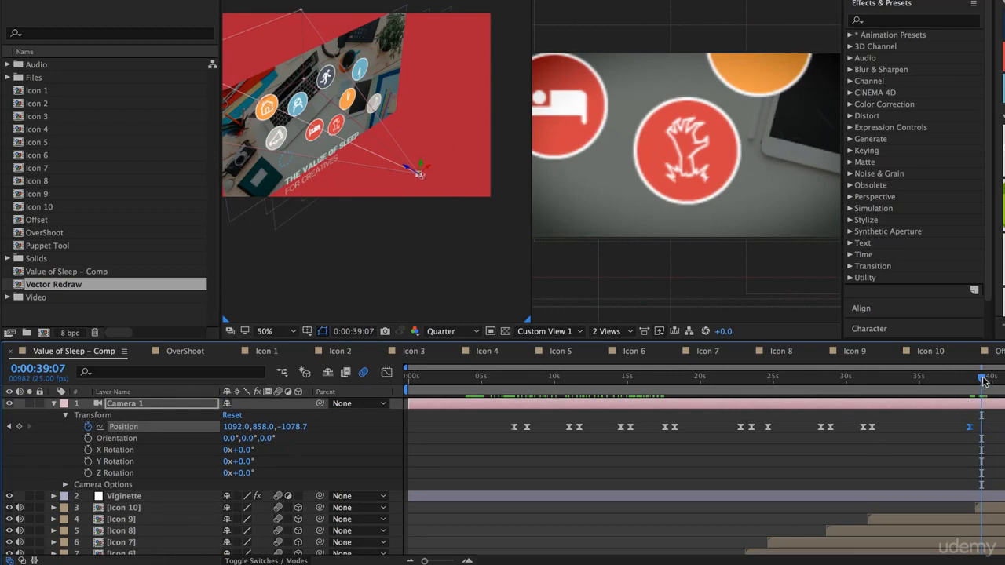
{"action": "mouse_move", "coordinate": [973, 378]}
{"action": "left_mouse_down"}
{"action": "mouse_move", "coordinate": [957, 381]}
{"action": "mouse_move", "coordinate": [983, 387]}
{"action": "left_mouse_up"}
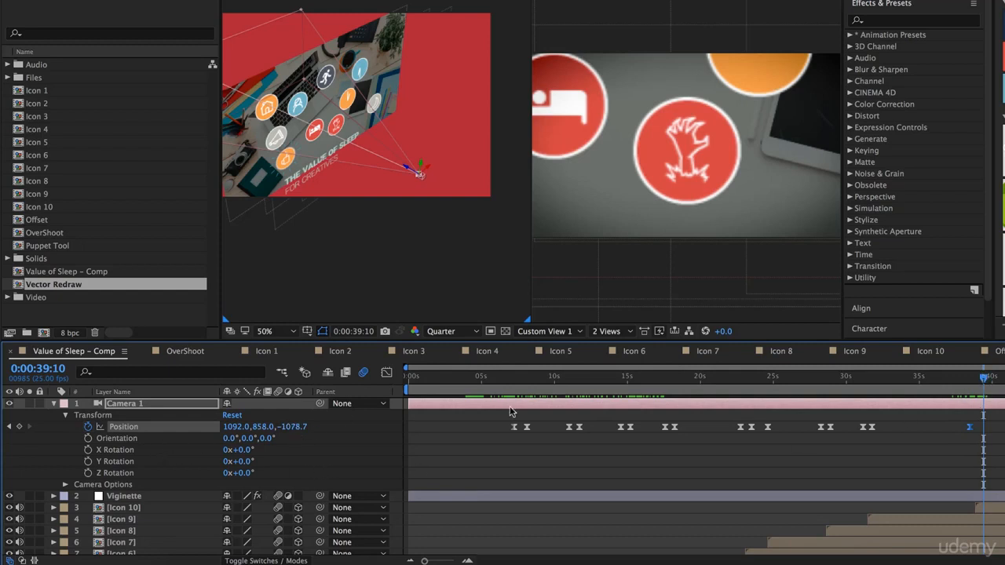
- Copy the Z value from Camera 1's opening Position keyframe and apply it at 0:00:39:09, setting Position to 1092.0, 858.0, -2666.7
{"action": "key", "text": "Home"}
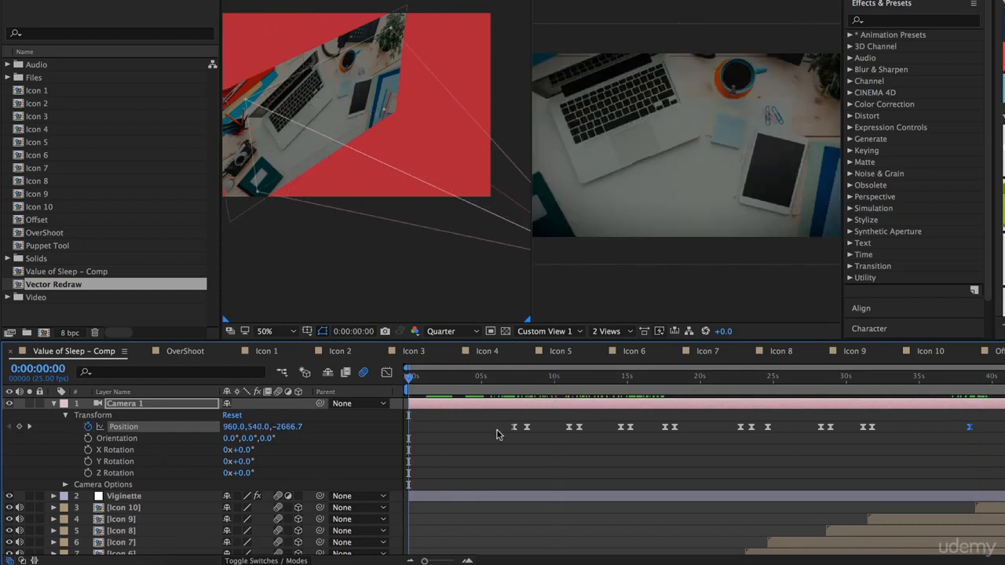
{"action": "left_click", "coordinate": [514, 380]}
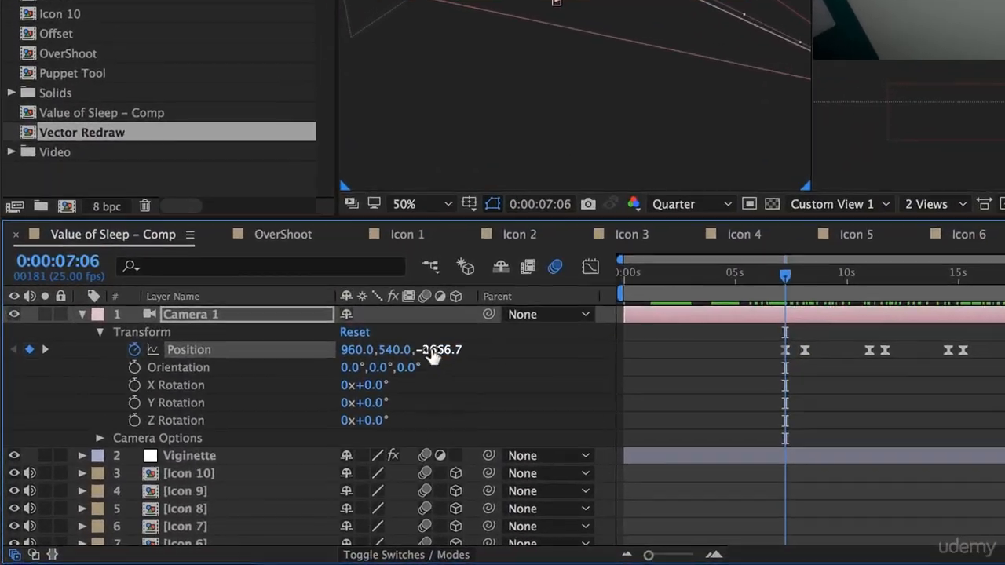
{"action": "left_click", "coordinate": [287, 426]}
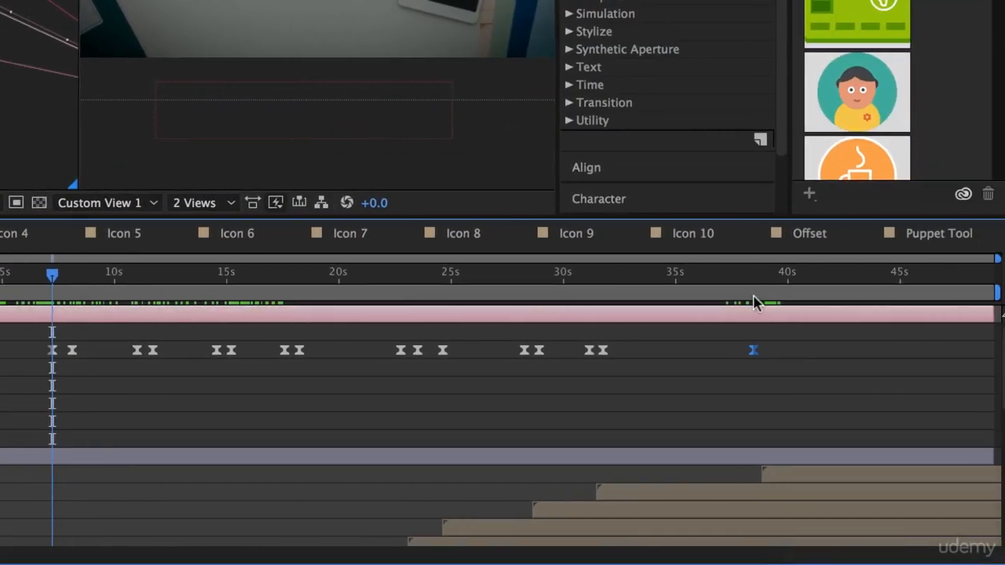
{"action": "left_click", "coordinate": [746, 286]}
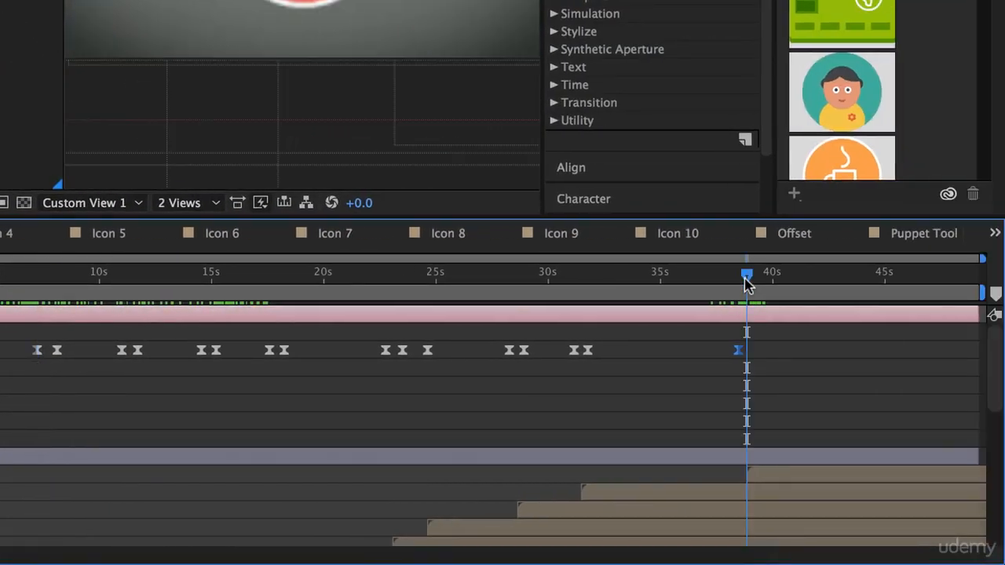
{"action": "mouse_move", "coordinate": [747, 284]}
{"action": "left_mouse_down"}
{"action": "mouse_move", "coordinate": [738, 281]}
{"action": "mouse_move", "coordinate": [758, 282]}
{"action": "left_mouse_up"}
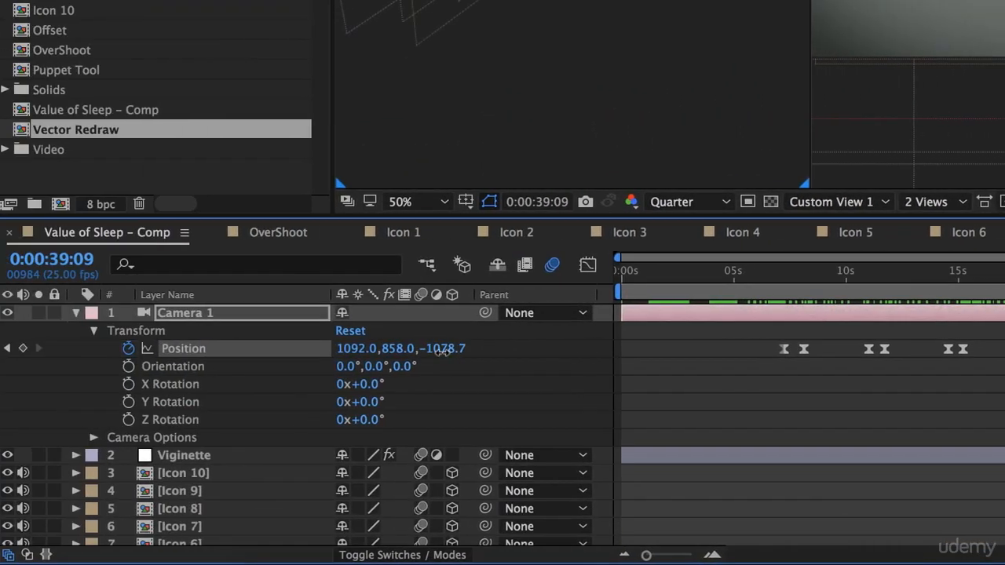
{"action": "left_click", "coordinate": [445, 350]}
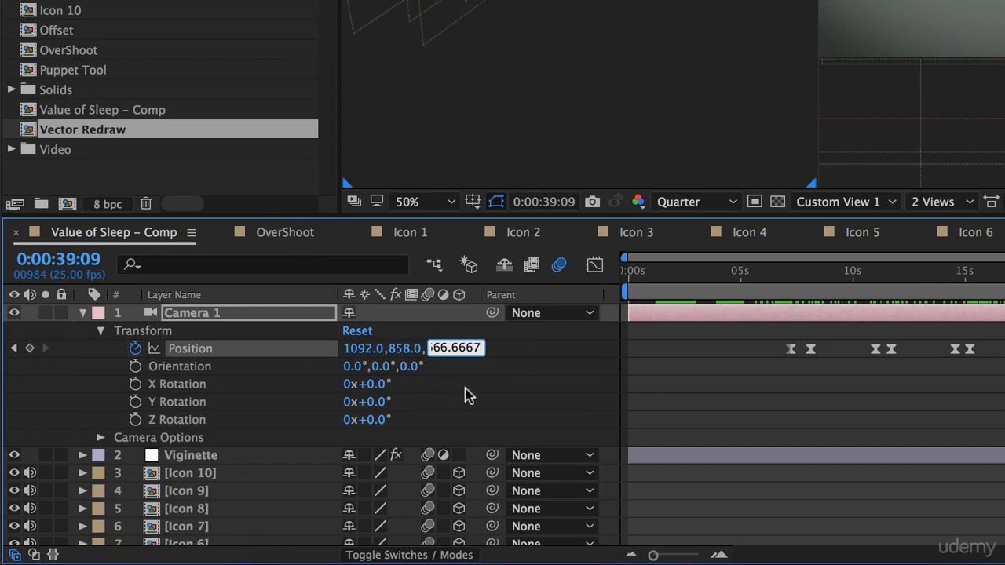
{"action": "key", "text": "Return"}
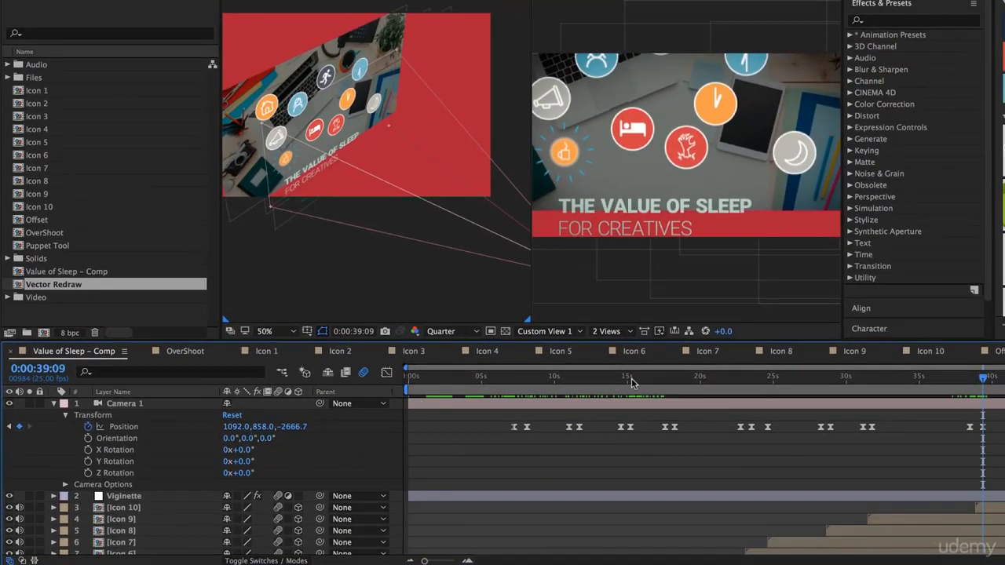
- Copy Camera 1's opening Position keyframe at 0:00:07:06 onto 0:00:39:09, setting Position to 960.0, 540.0, -2666.7 for the full wide view
{"action": "left_click_drag", "start_coordinate": [632, 382], "coordinate": [515, 396]}
{"action": "left_click", "coordinate": [514, 426]}
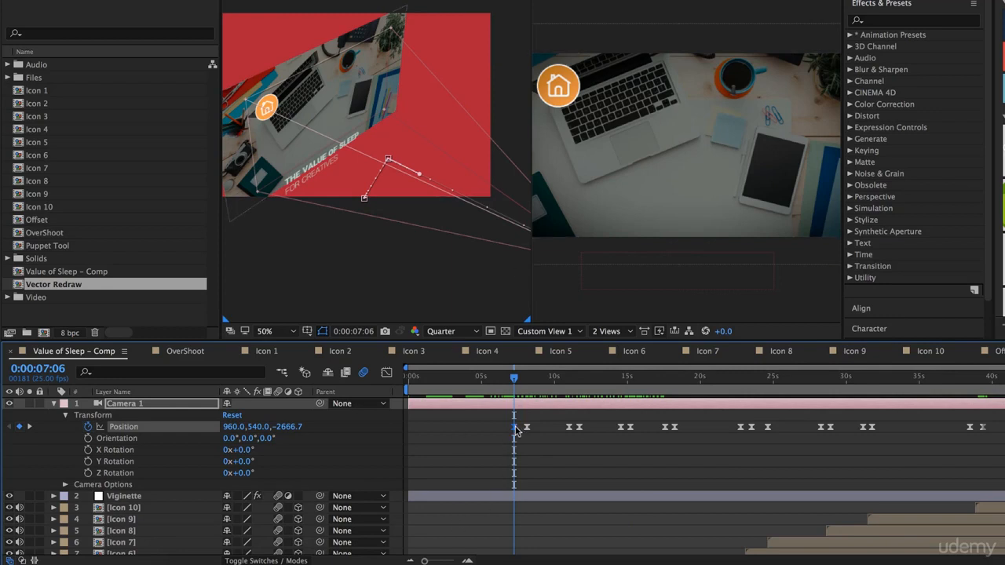
{"action": "left_click_drag", "start_coordinate": [609, 380], "coordinate": [992, 397]}
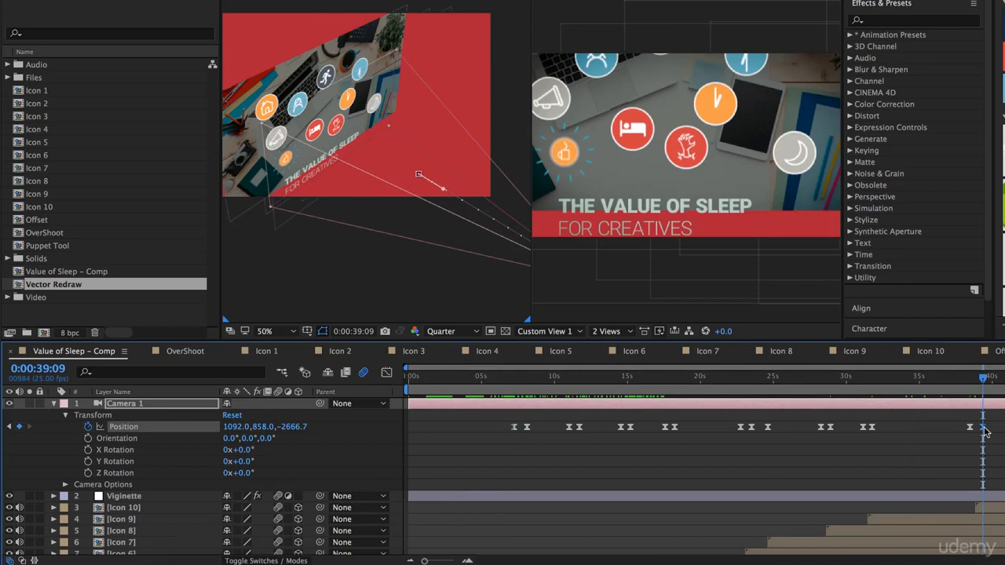
{"action": "key", "text": "Delete"}
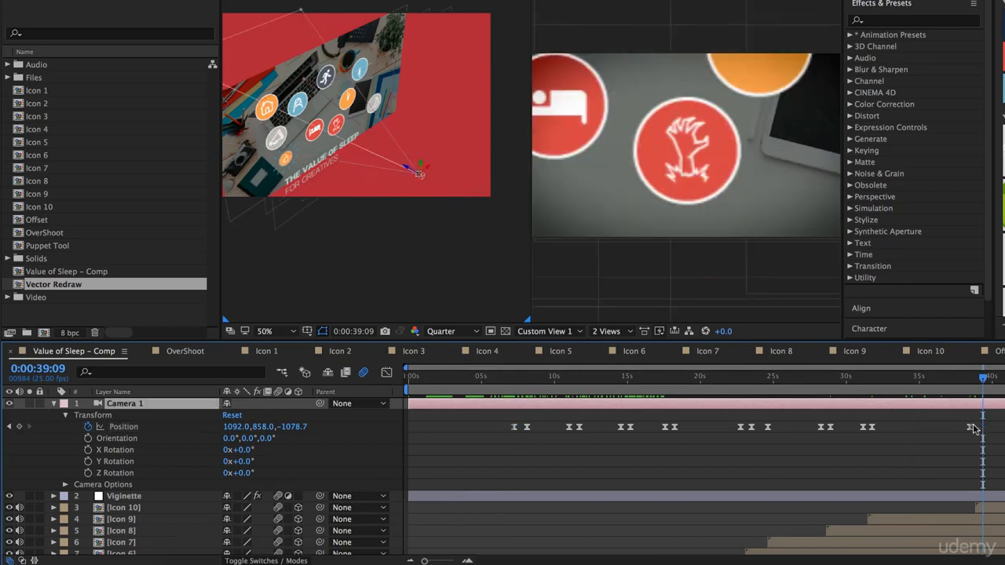
{"action": "key", "text": "ctrl+z"}
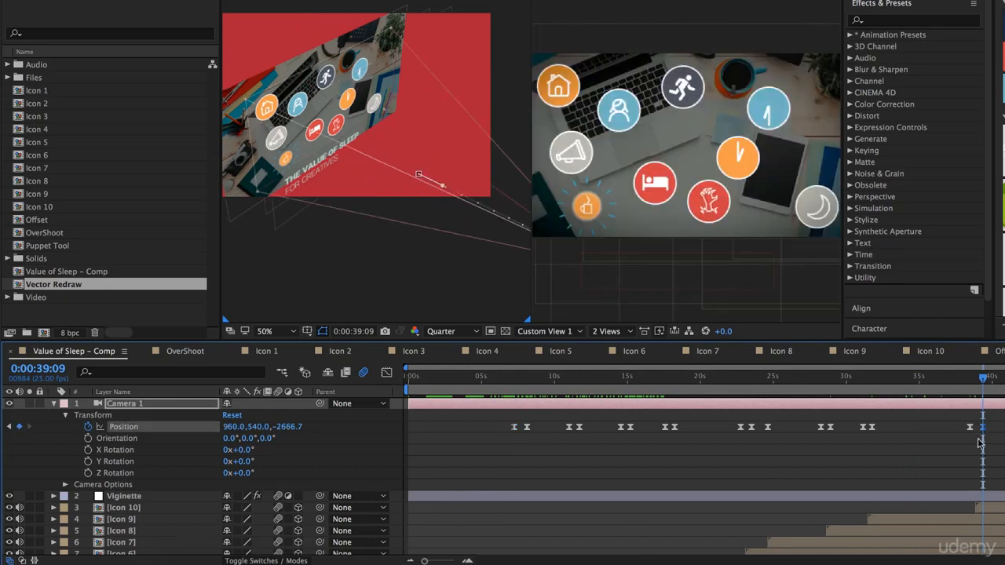
- Scrub through the timeline to review Camera 1's moves between the icons and the closing pull-back to the wide view
{"action": "left_click_drag", "start_coordinate": [983, 380], "coordinate": [953, 381]}
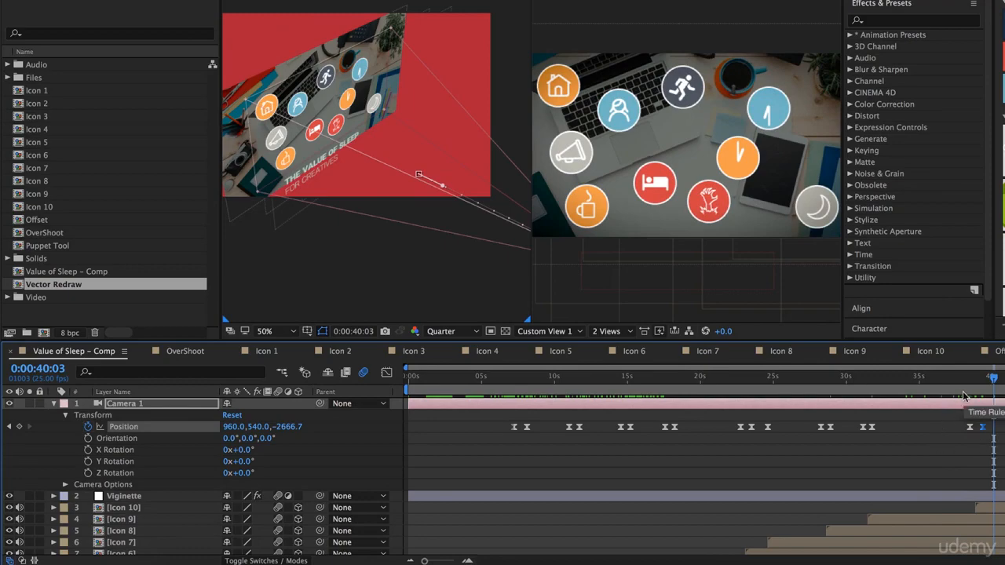
{"action": "left_click_drag", "start_coordinate": [964, 395], "coordinate": [554, 406]}
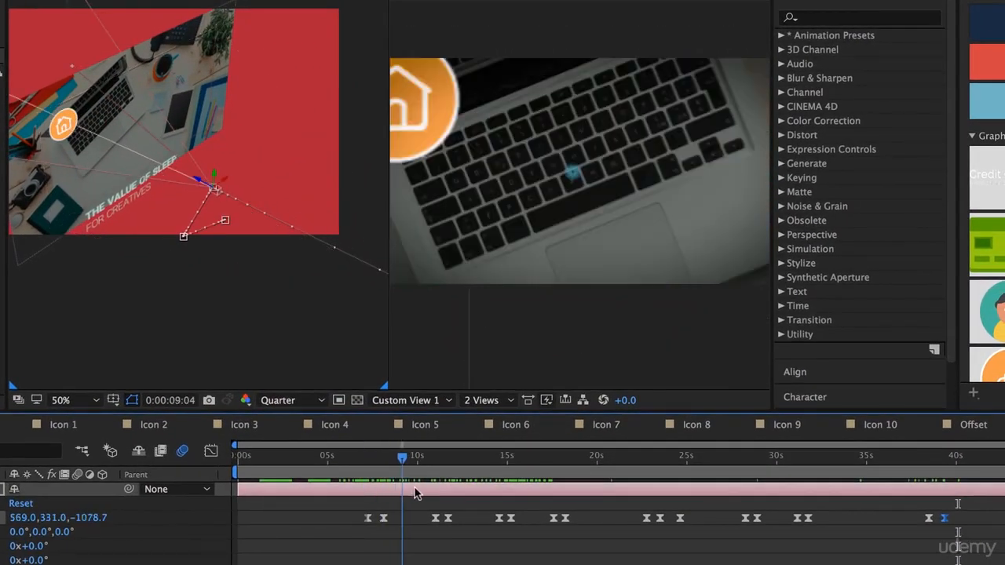
{"action": "left_click_drag", "start_coordinate": [416, 492], "coordinate": [639, 519]}
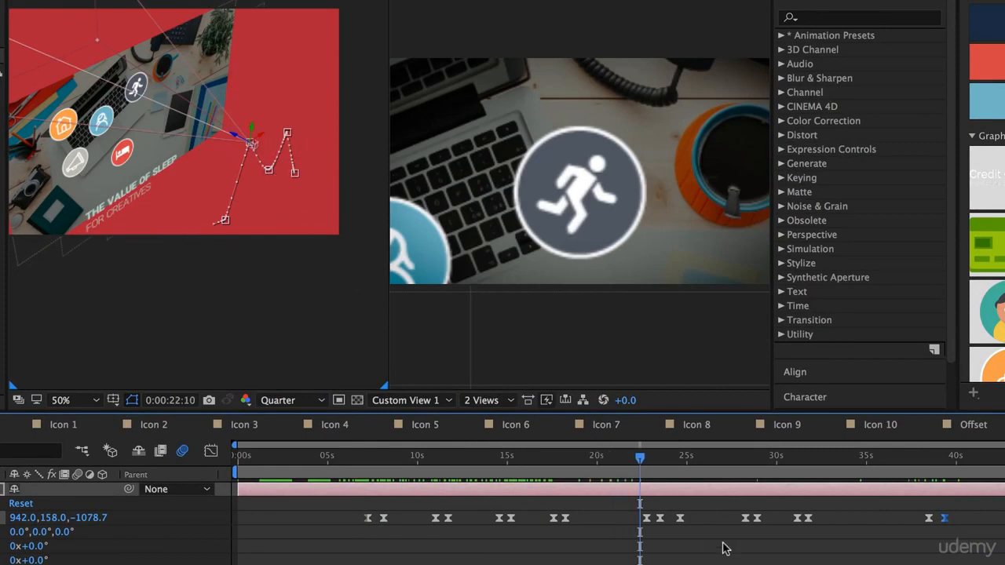
{"action": "left_click_drag", "start_coordinate": [640, 463], "coordinate": [988, 516]}
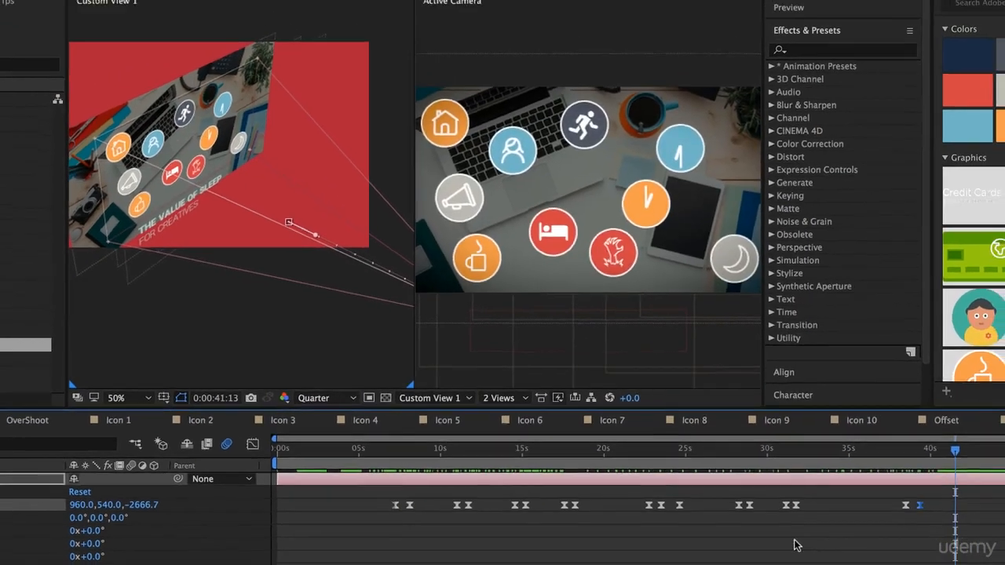